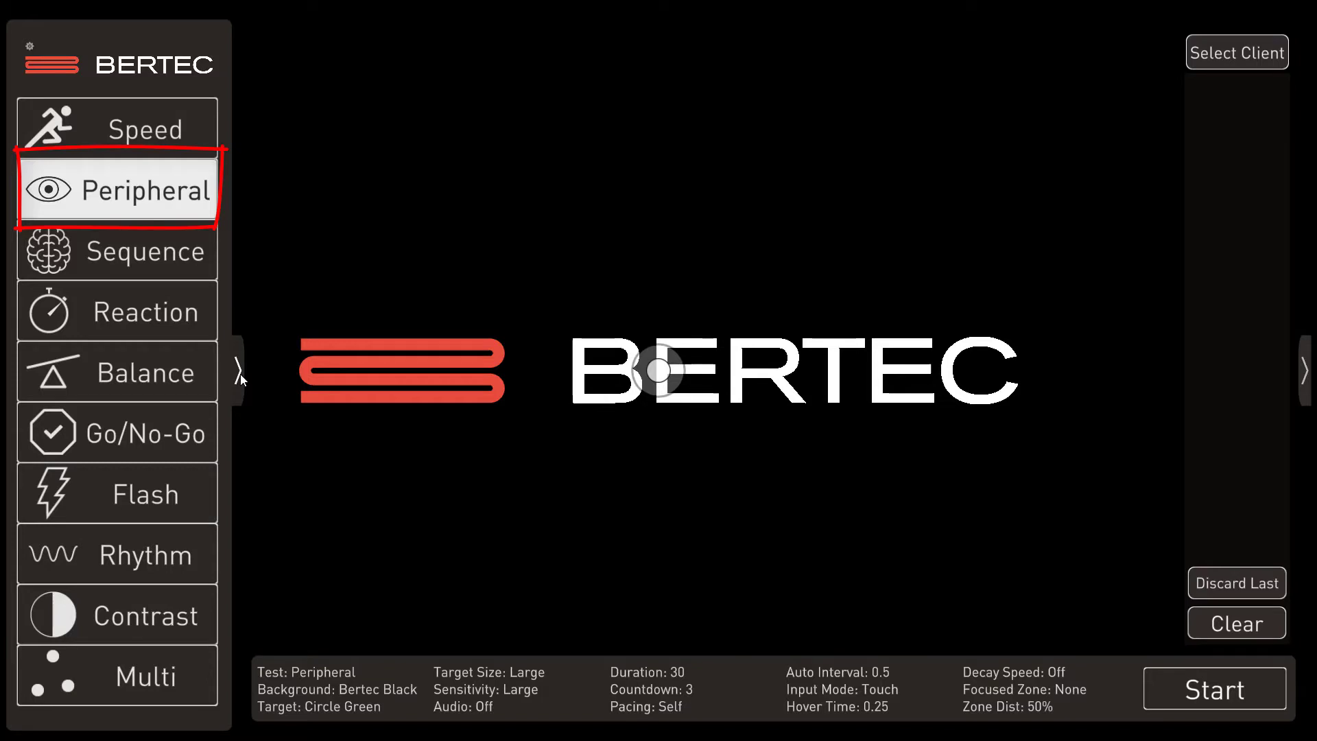
# - Switch the Peripheral test background to Solid Black and show the Target Scale help
pyautogui.click(240, 373)
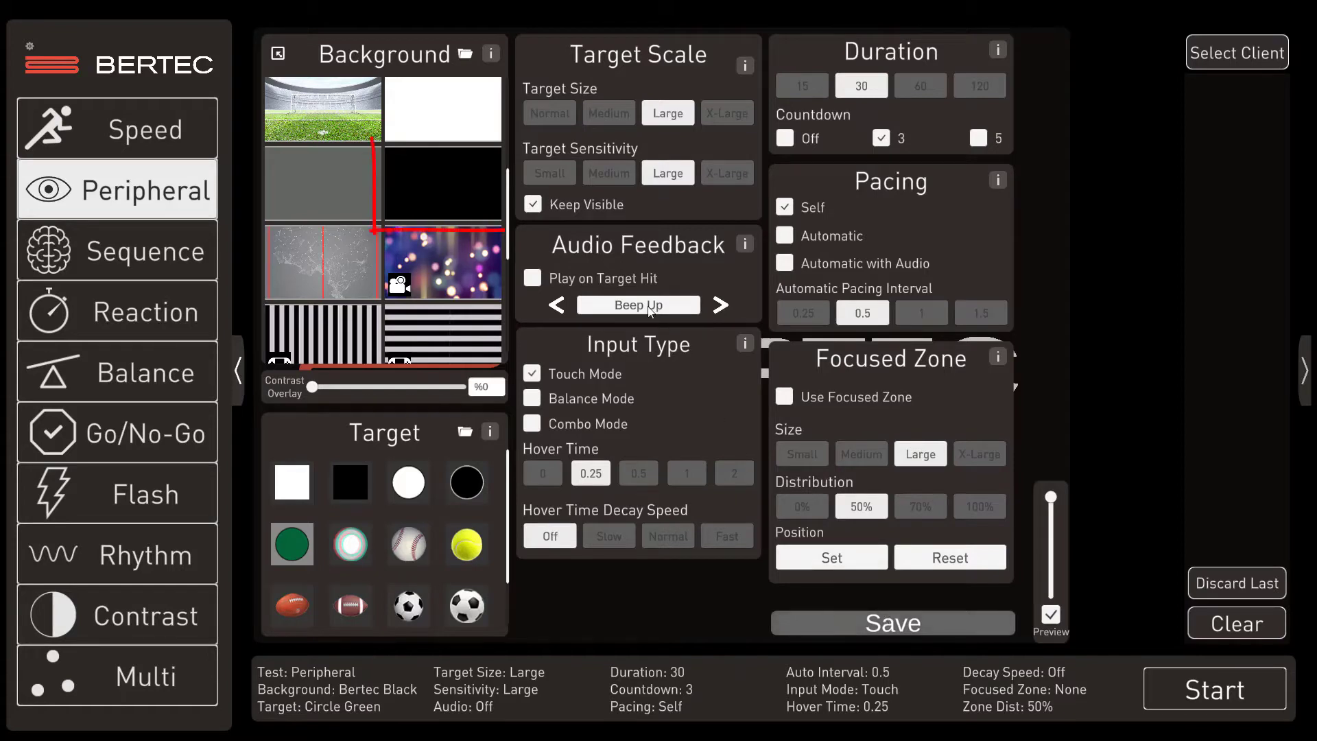
pyautogui.click(438, 165)
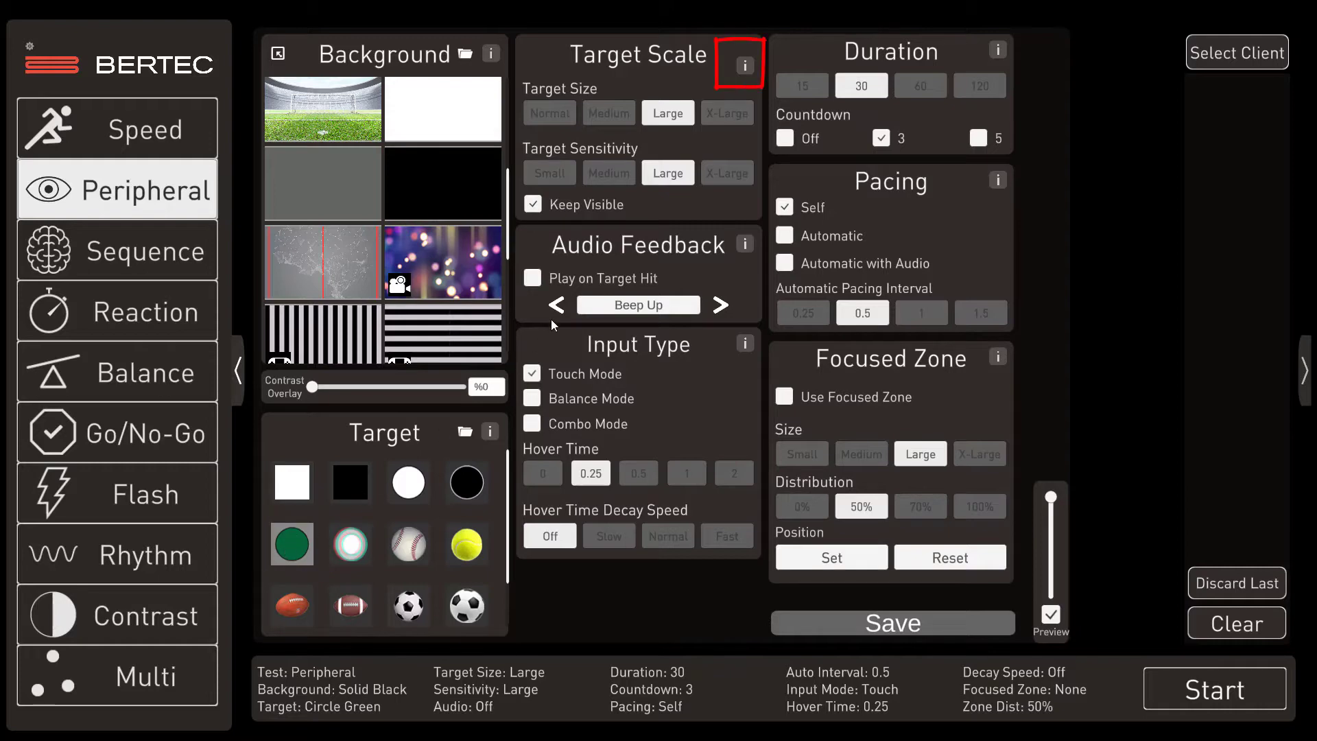
pyautogui.click(745, 67)
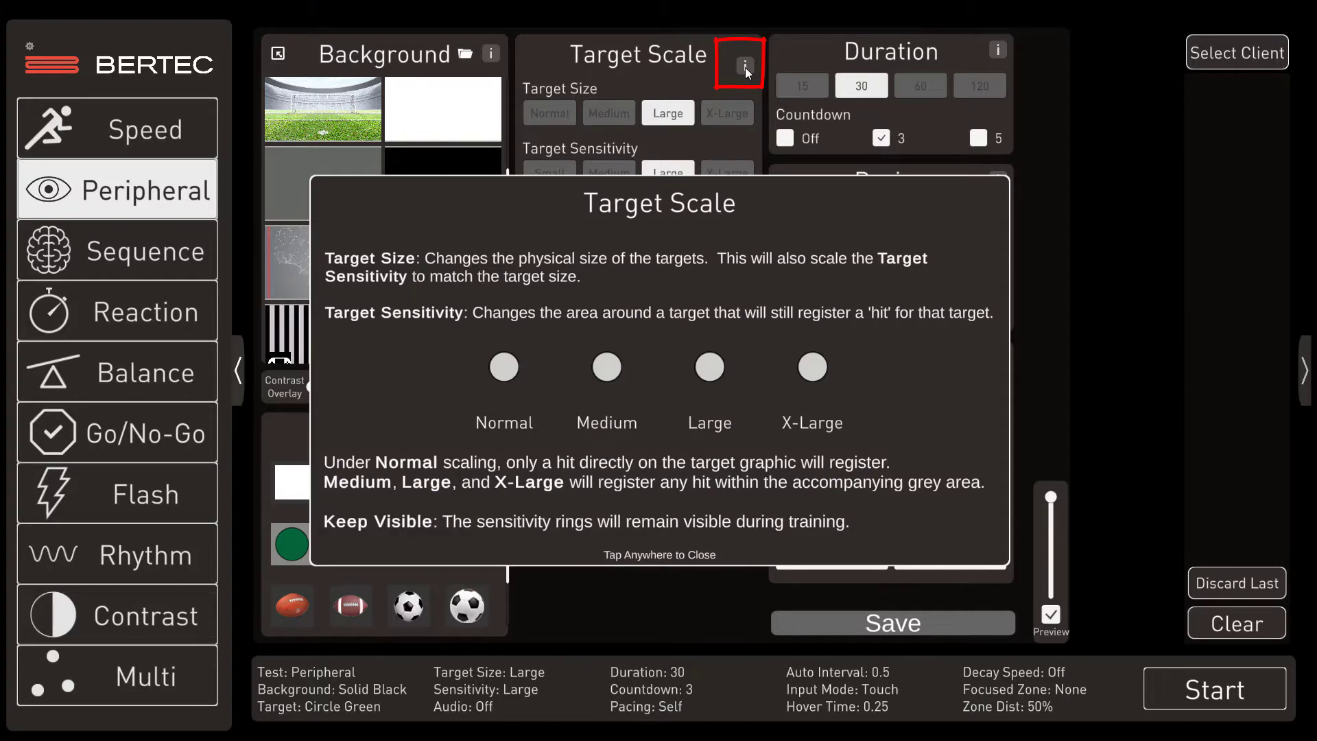
# - Close the Target Scale help, choose Medium target size, and turn off Keep Visible
pyautogui.click(604, 115)
pyautogui.click(604, 115)
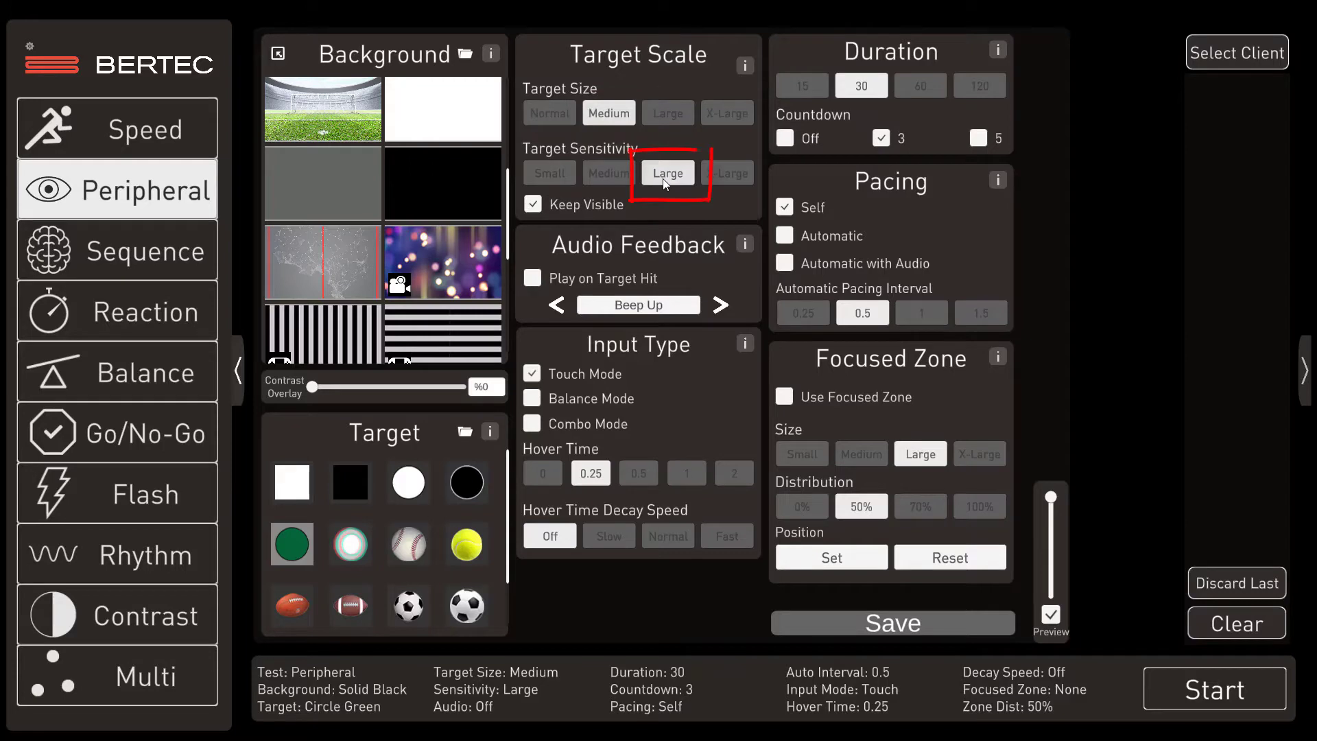
pyautogui.click(534, 205)
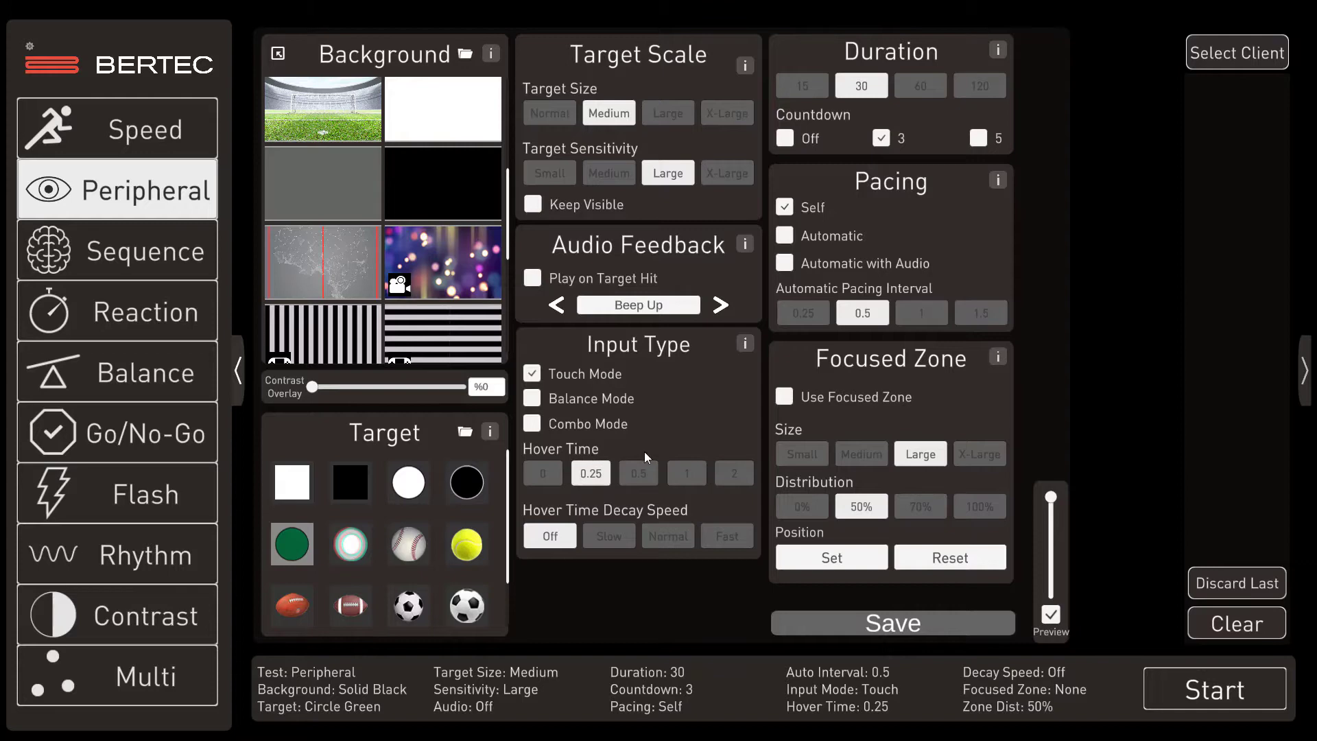
# - Set the duration to 15 seconds and enable a Small focused zone
pyautogui.click(812, 79)
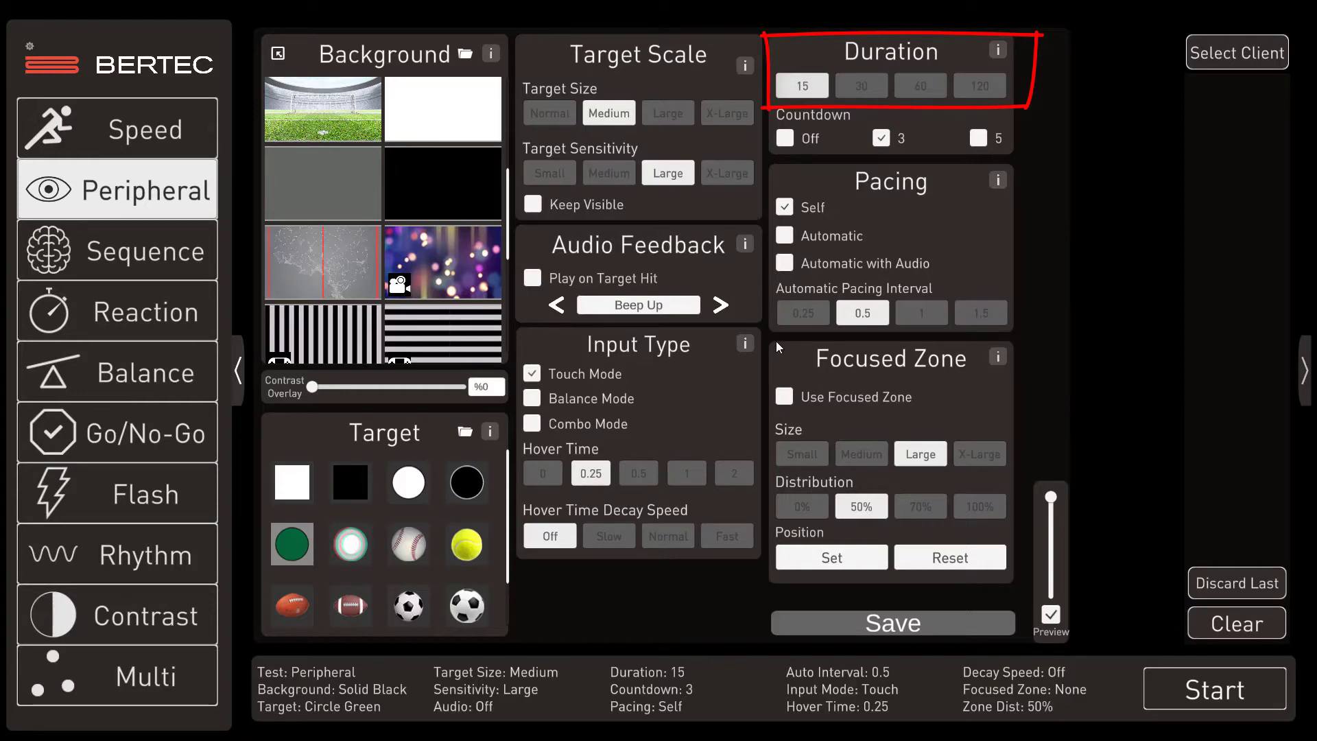
pyautogui.click(782, 397)
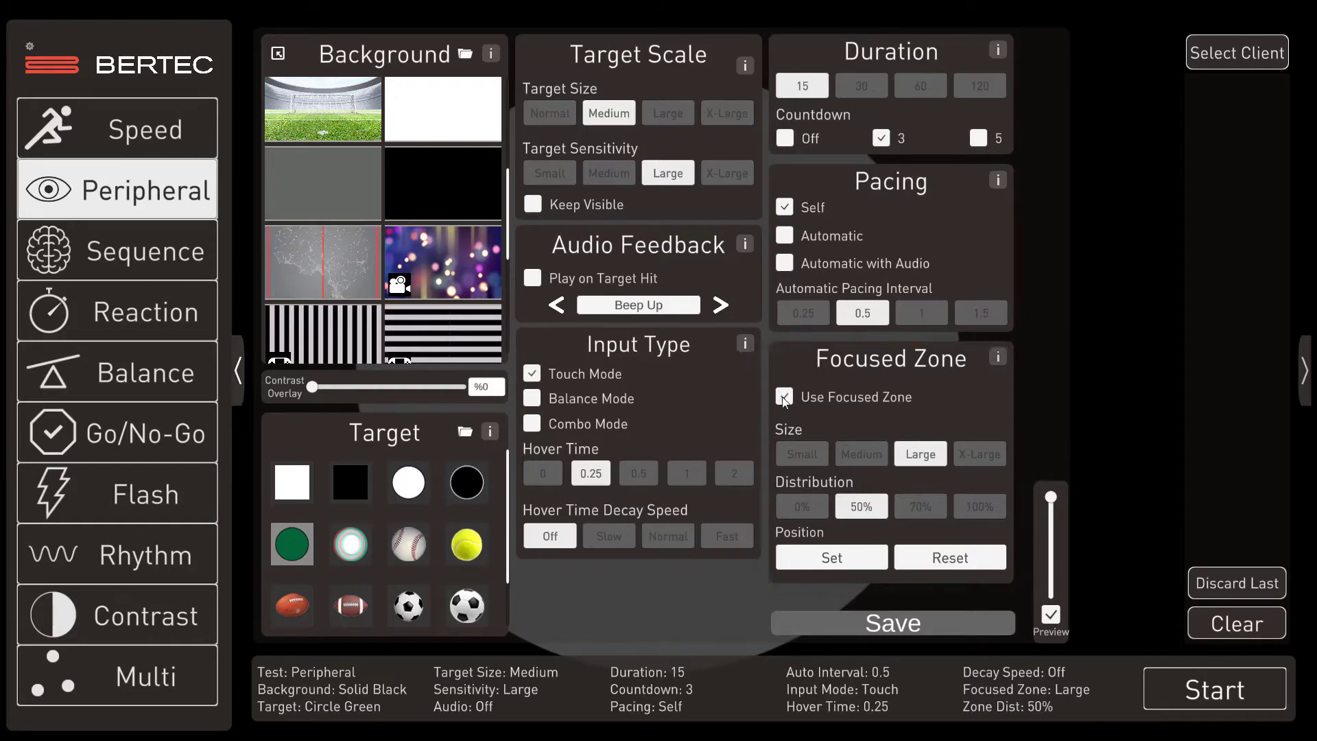
pyautogui.click(794, 465)
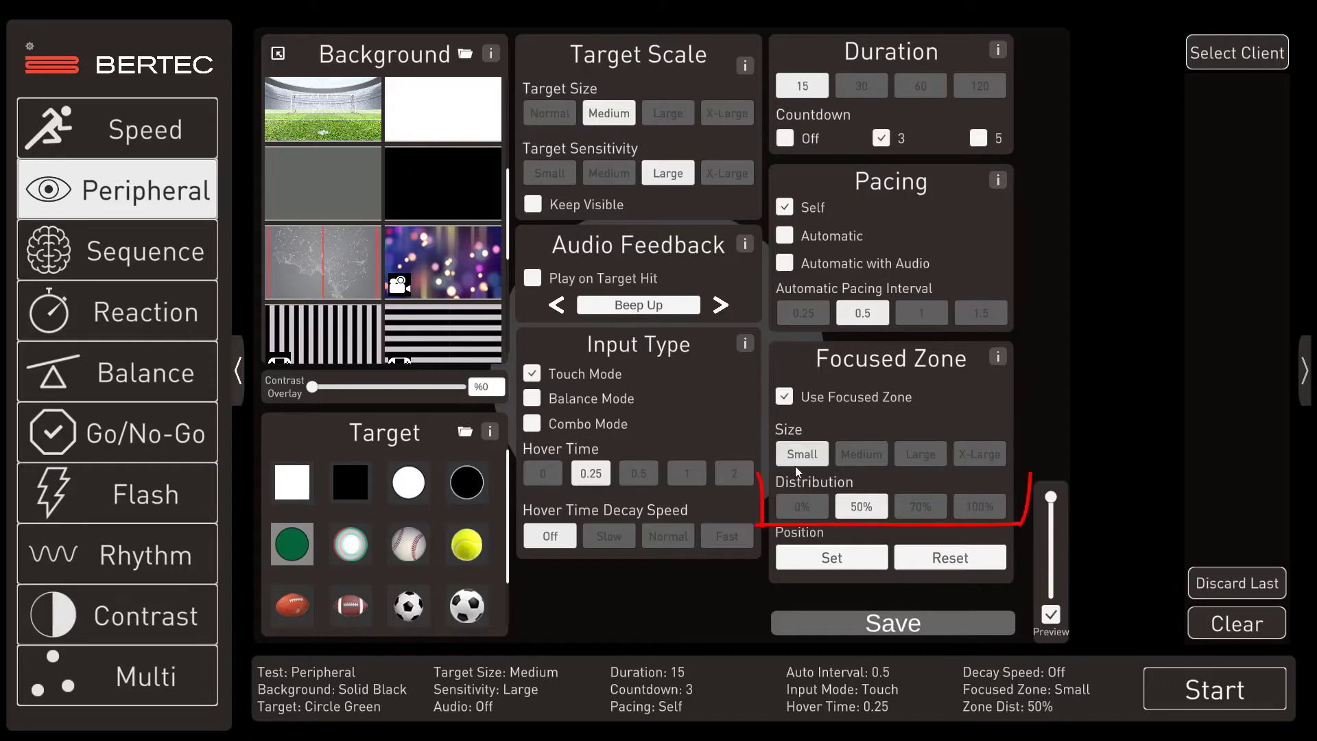
pyautogui.click(982, 506)
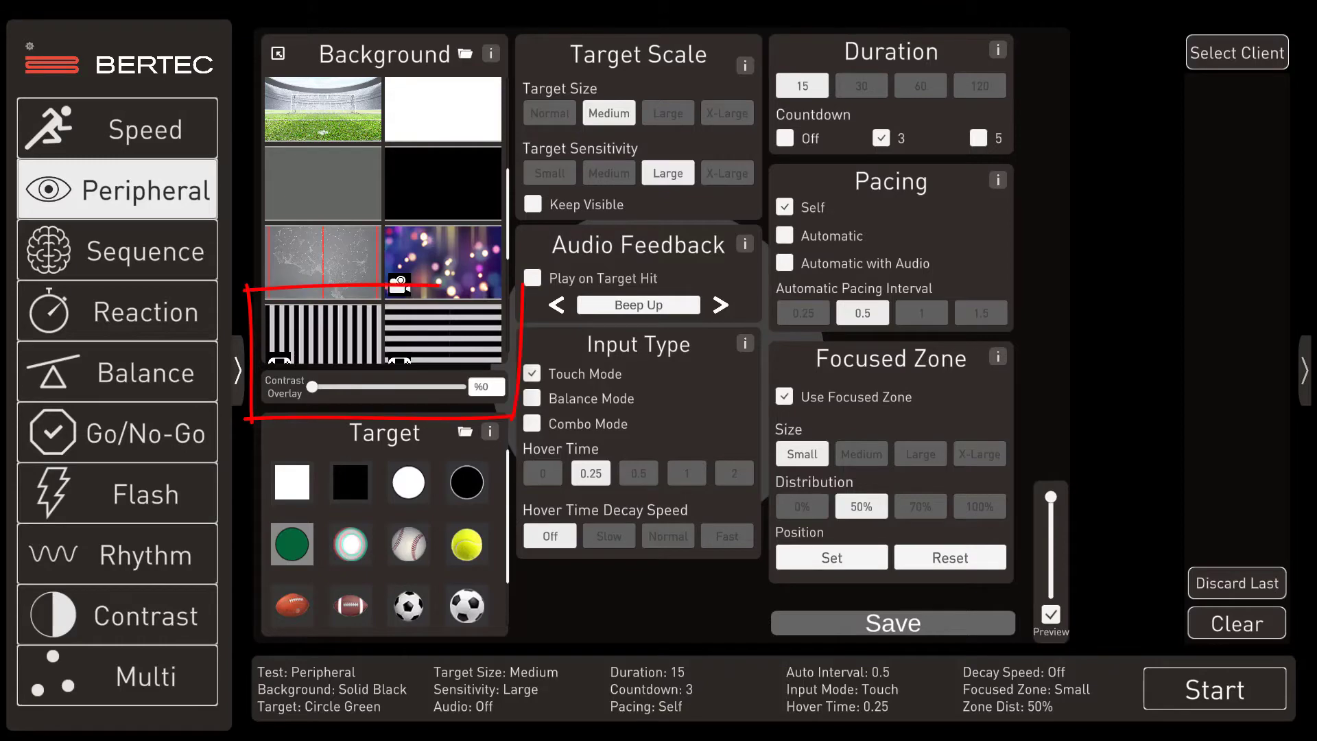
# - Choose the vertical stripes background and lower its scene speed to 2.091 with reverse on
pyautogui.click(312, 336)
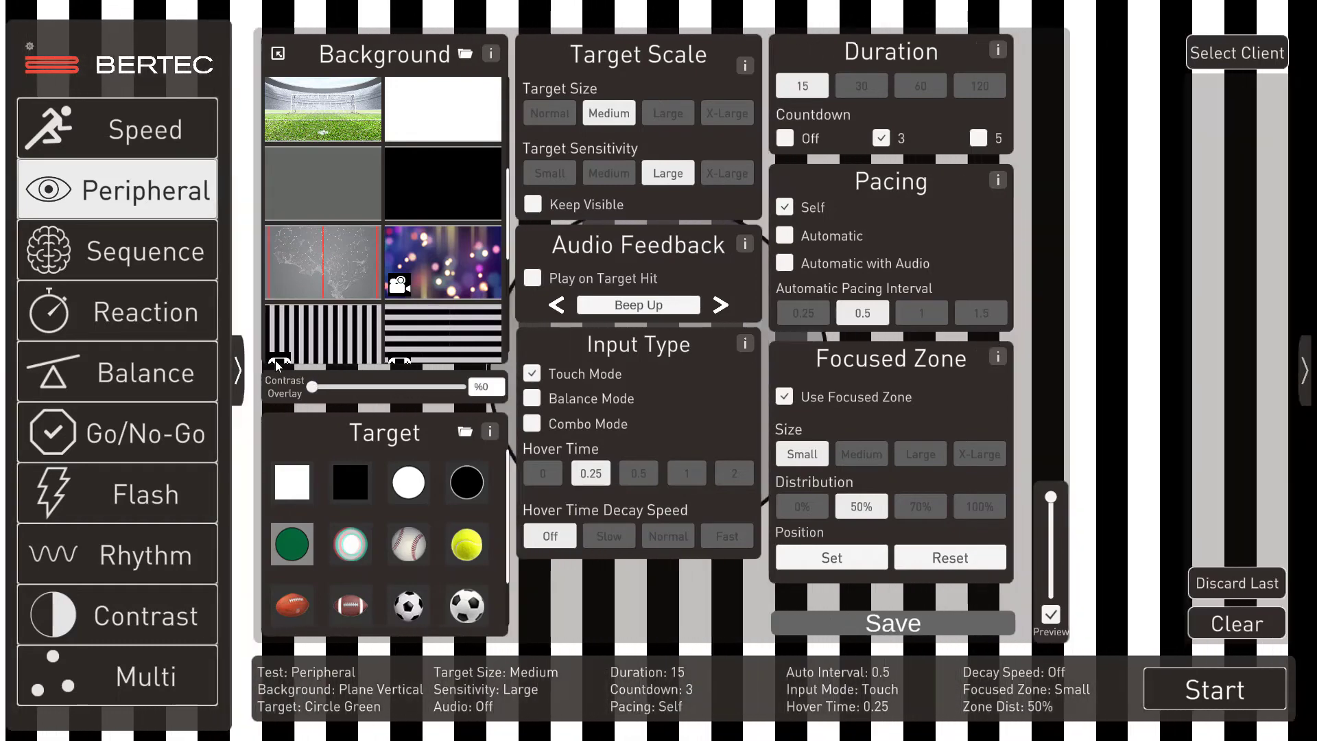
pyautogui.click(278, 360)
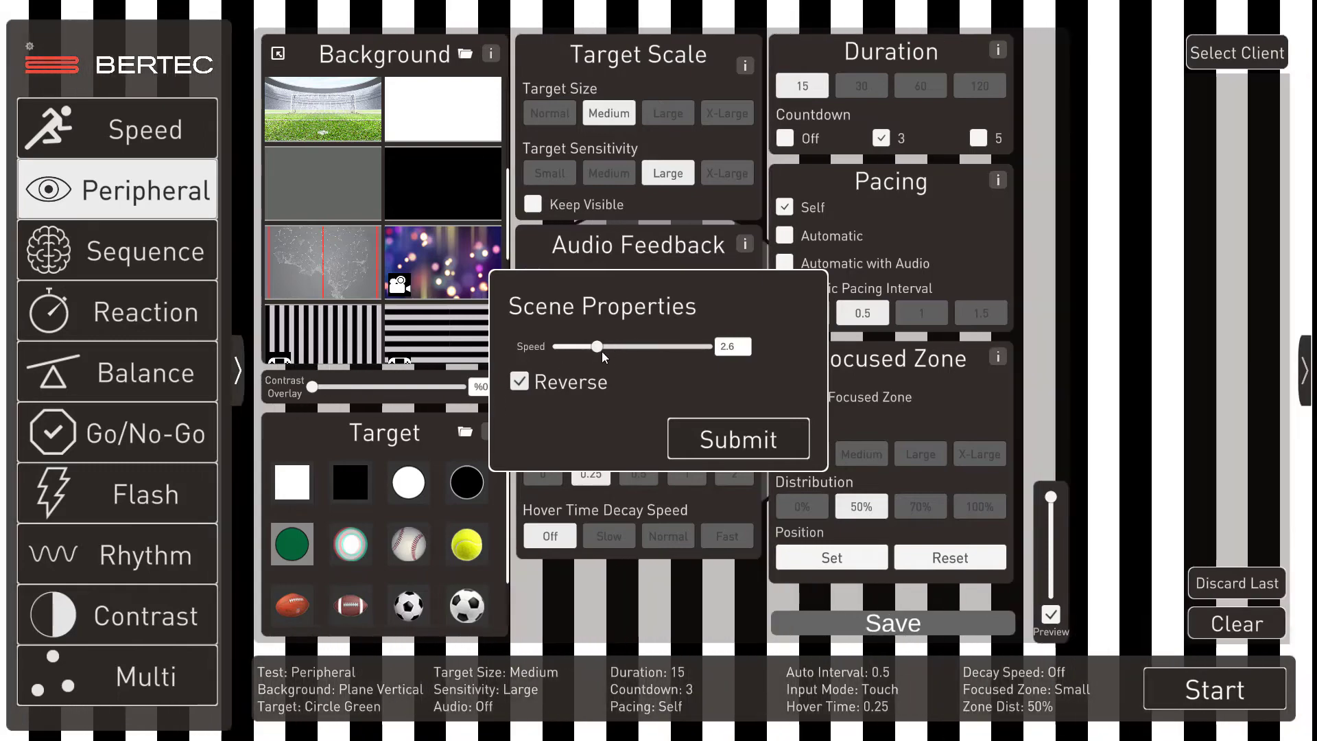
pyautogui.moveTo(597, 348)
pyautogui.mouseDown()
pyautogui.moveTo(652, 368)
pyautogui.moveTo(558, 372)
pyautogui.moveTo(591, 386)
pyautogui.mouseUp()
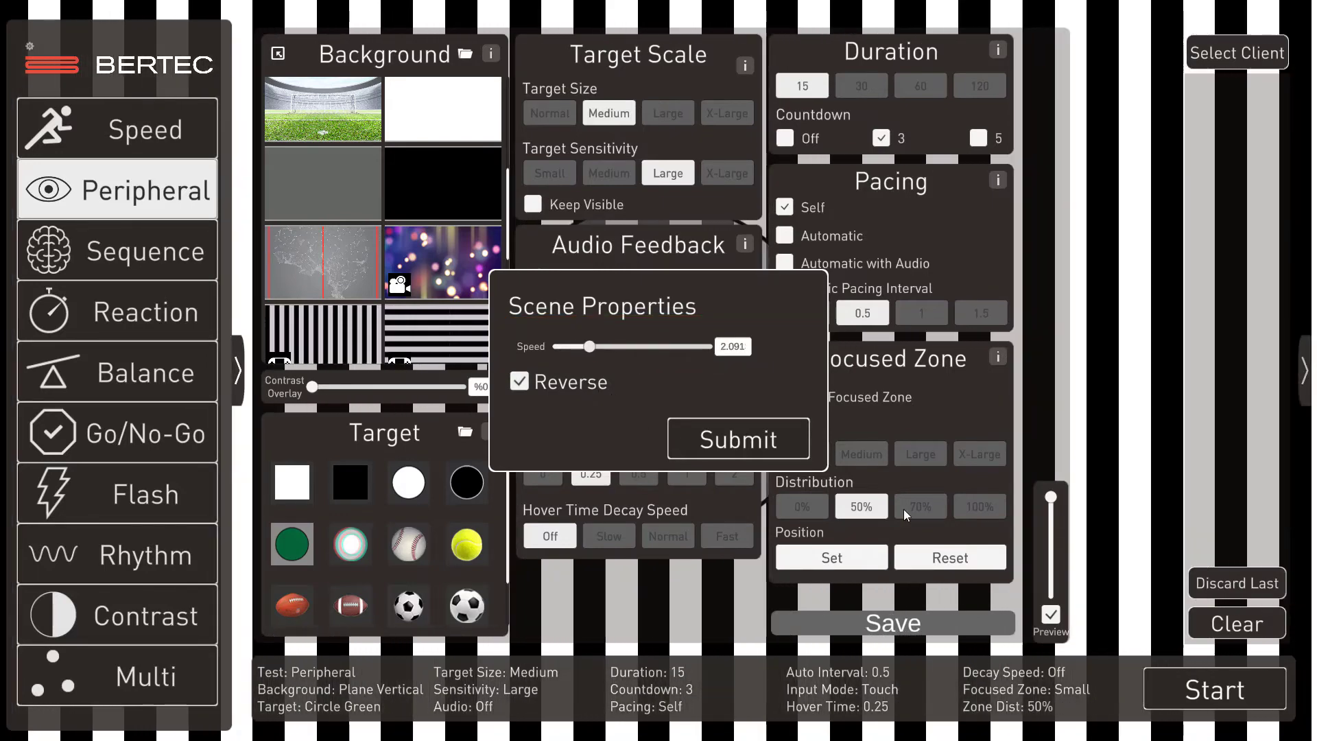
# - Submit the stripe background's scene property changes
pyautogui.click(746, 449)
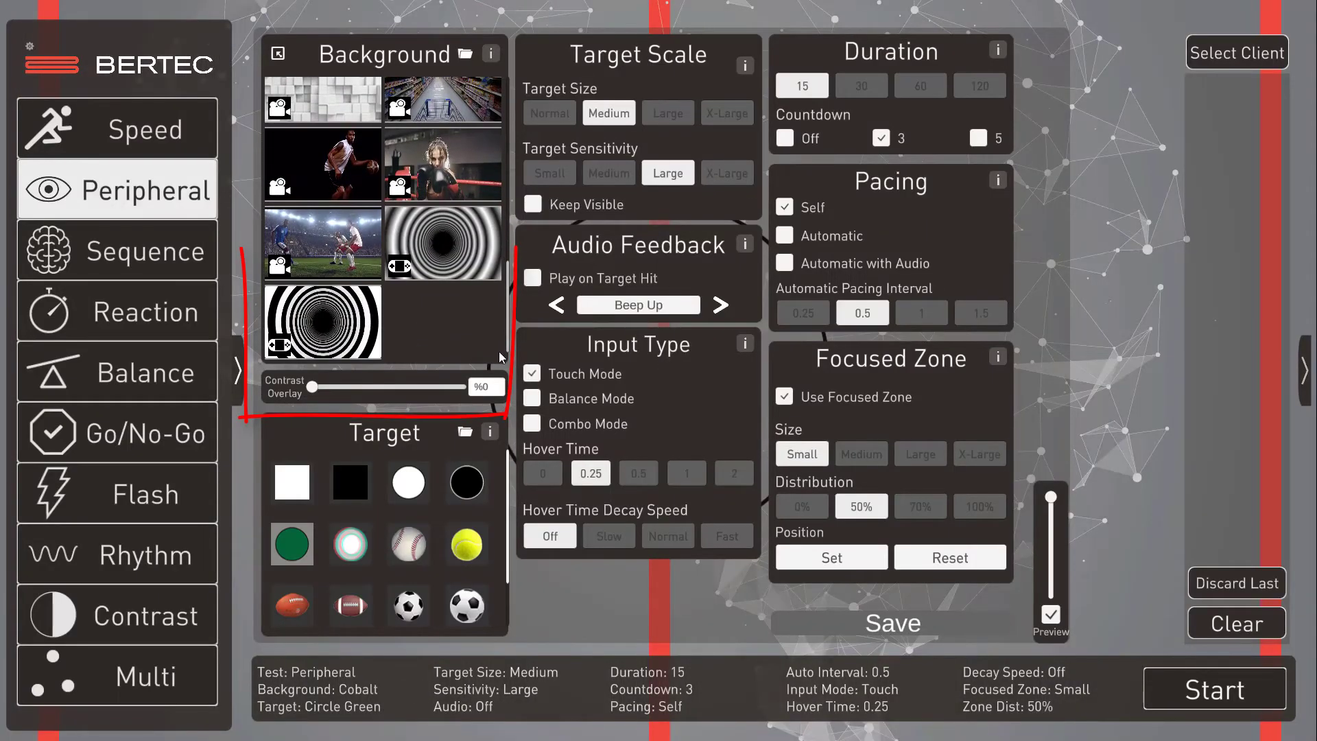
# - Select the Tunnel Flat background and hit the green target dots during the run
pyautogui.click(328, 338)
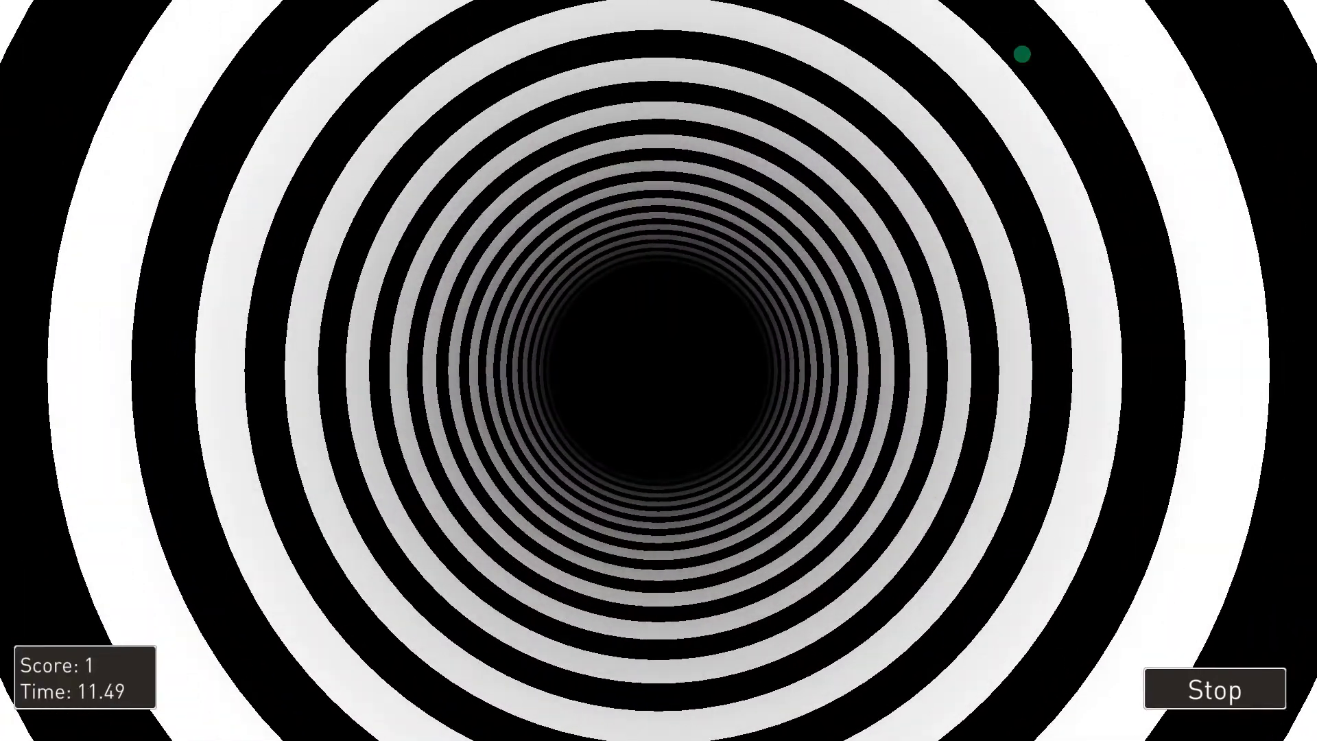
pyautogui.click(1020, 53)
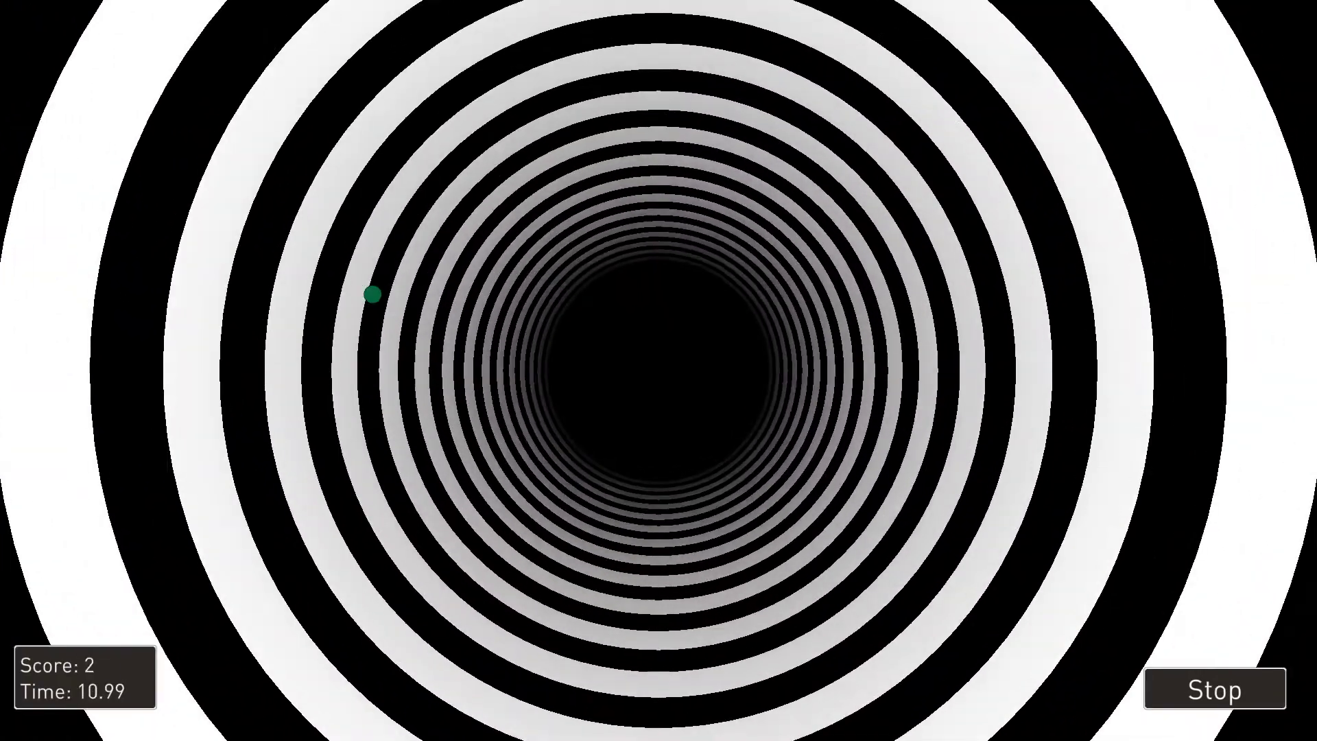
pyautogui.click(372, 294)
pyautogui.click(1190, 235)
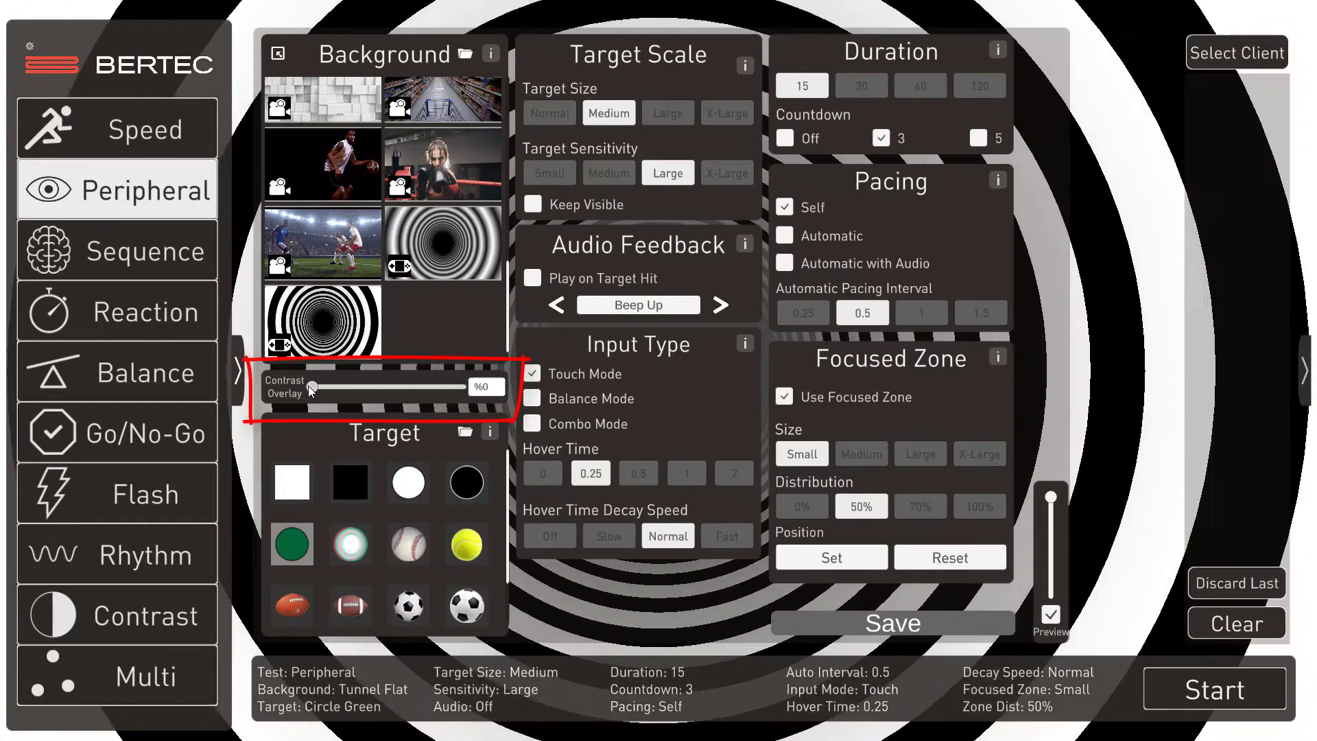
# - Run the tunnel test with a 10% contrast overlay, then set the overlay to 30%
pyautogui.moveTo(310, 386); pyautogui.dragTo(433, 406)
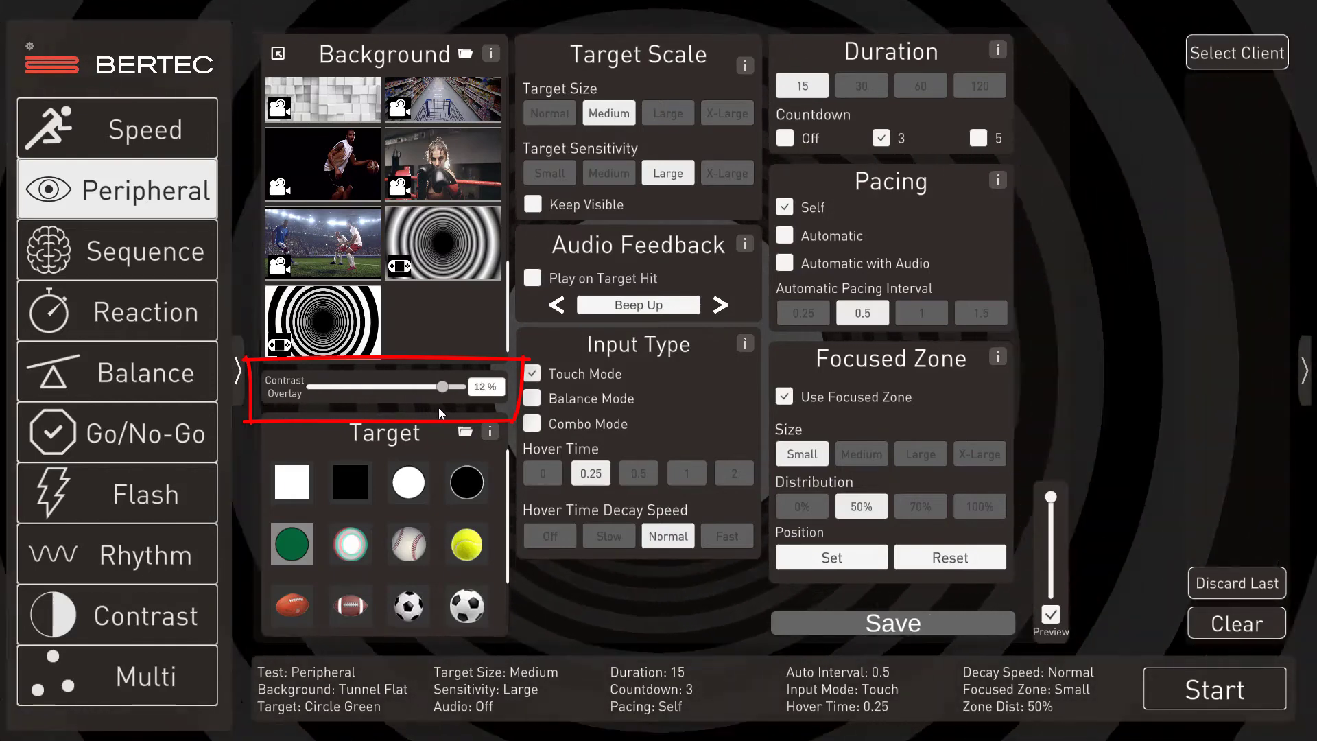
pyautogui.click(1199, 688)
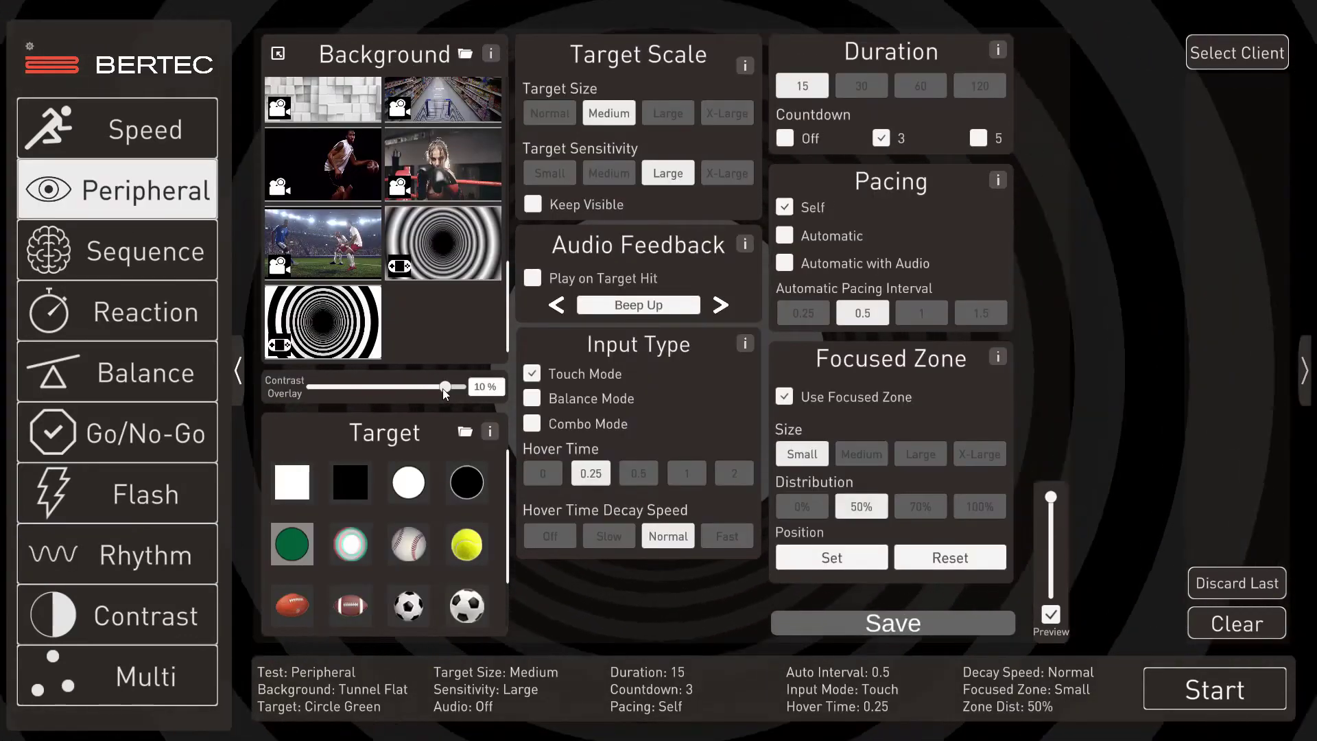
pyautogui.moveTo(442, 389); pyautogui.dragTo(412, 389)
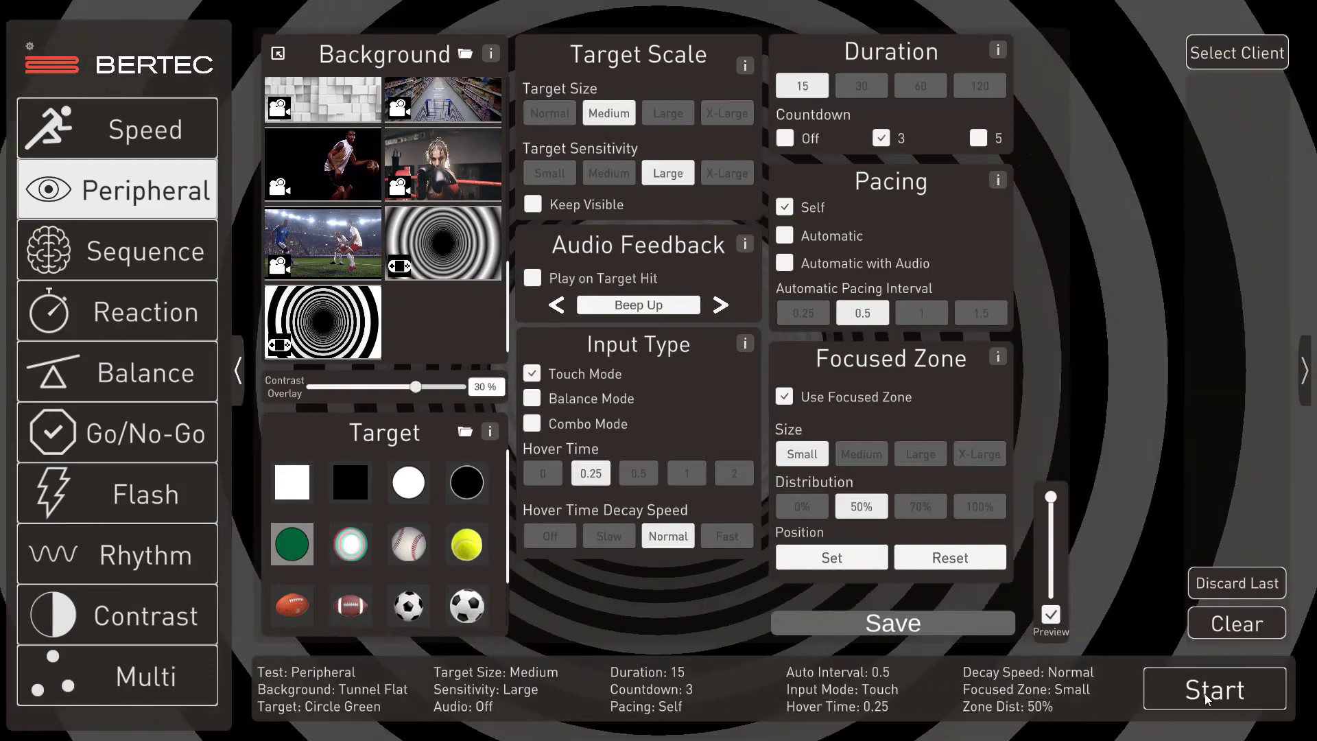
# - Start the tunnel test at 30% contrast and hit the first green targets
pyautogui.click(1200, 693)
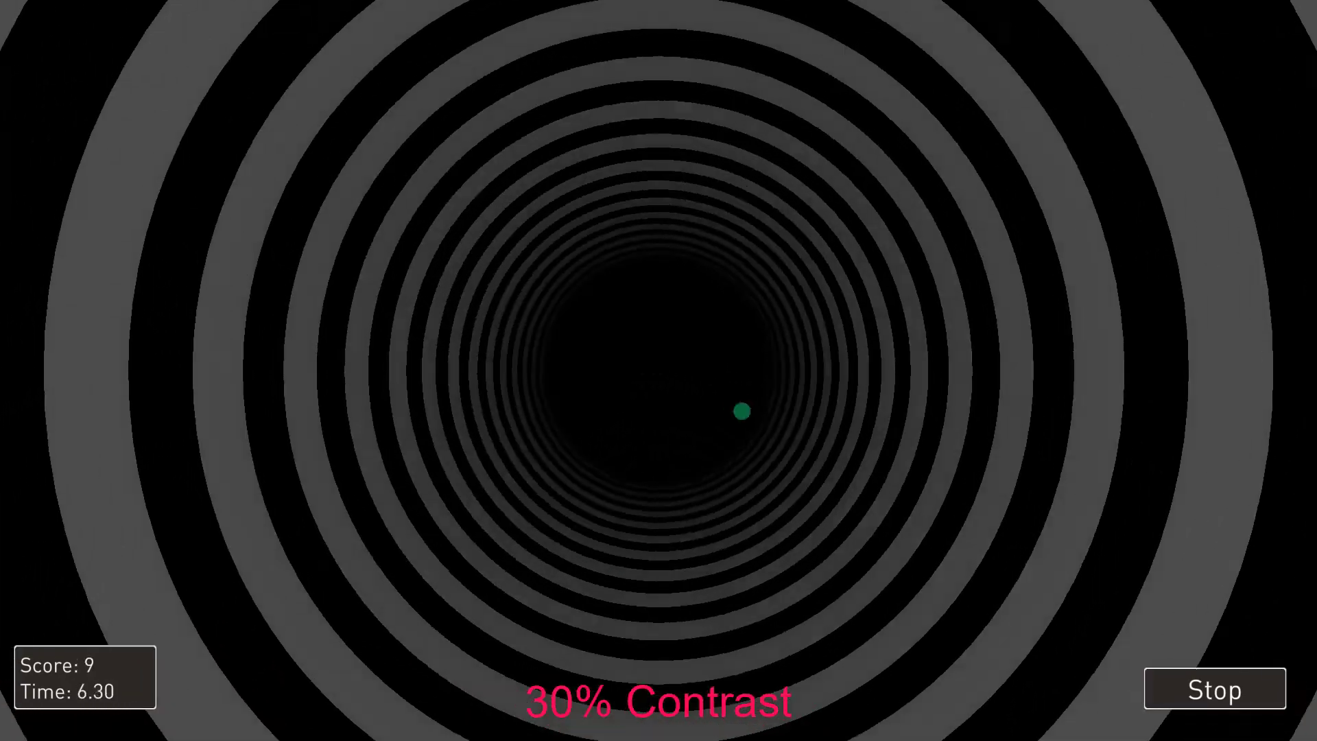
pyautogui.click(741, 411)
pyautogui.click(629, 225)
pyautogui.click(719, 386)
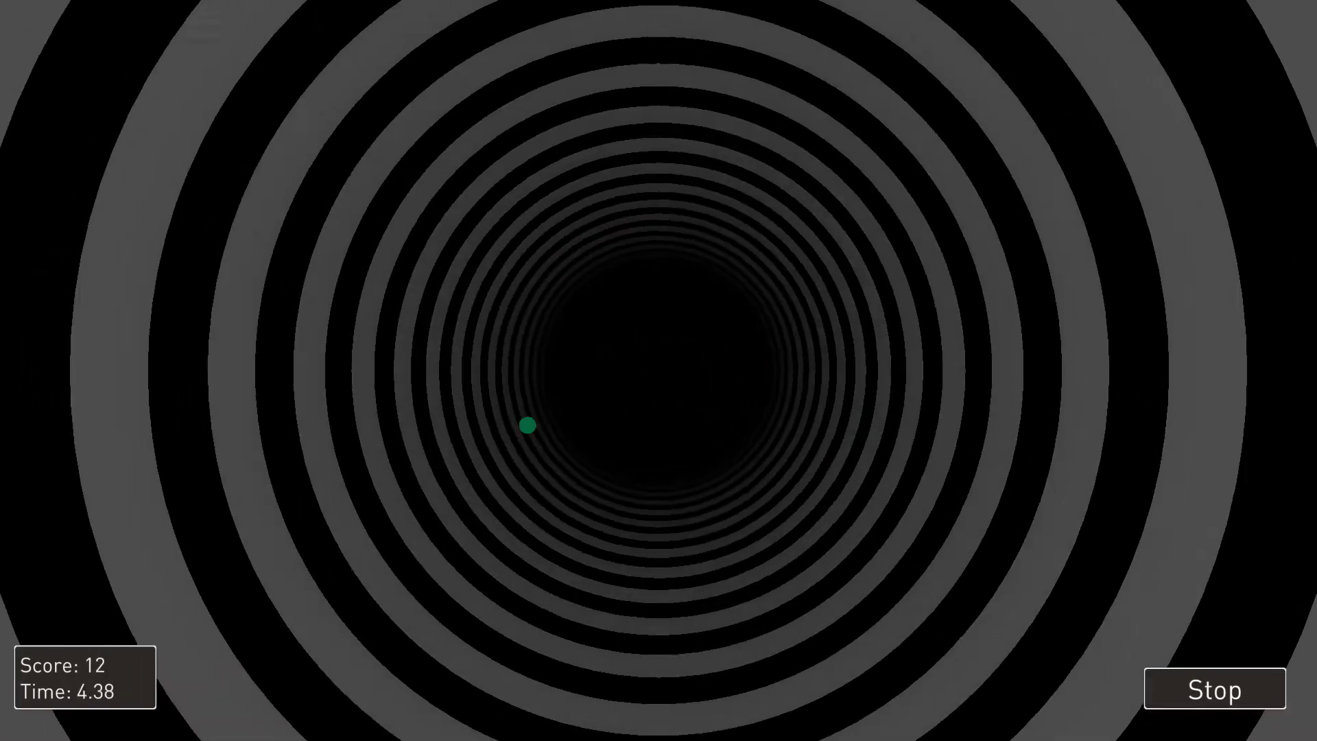
pyautogui.click(526, 430)
pyautogui.click(625, 349)
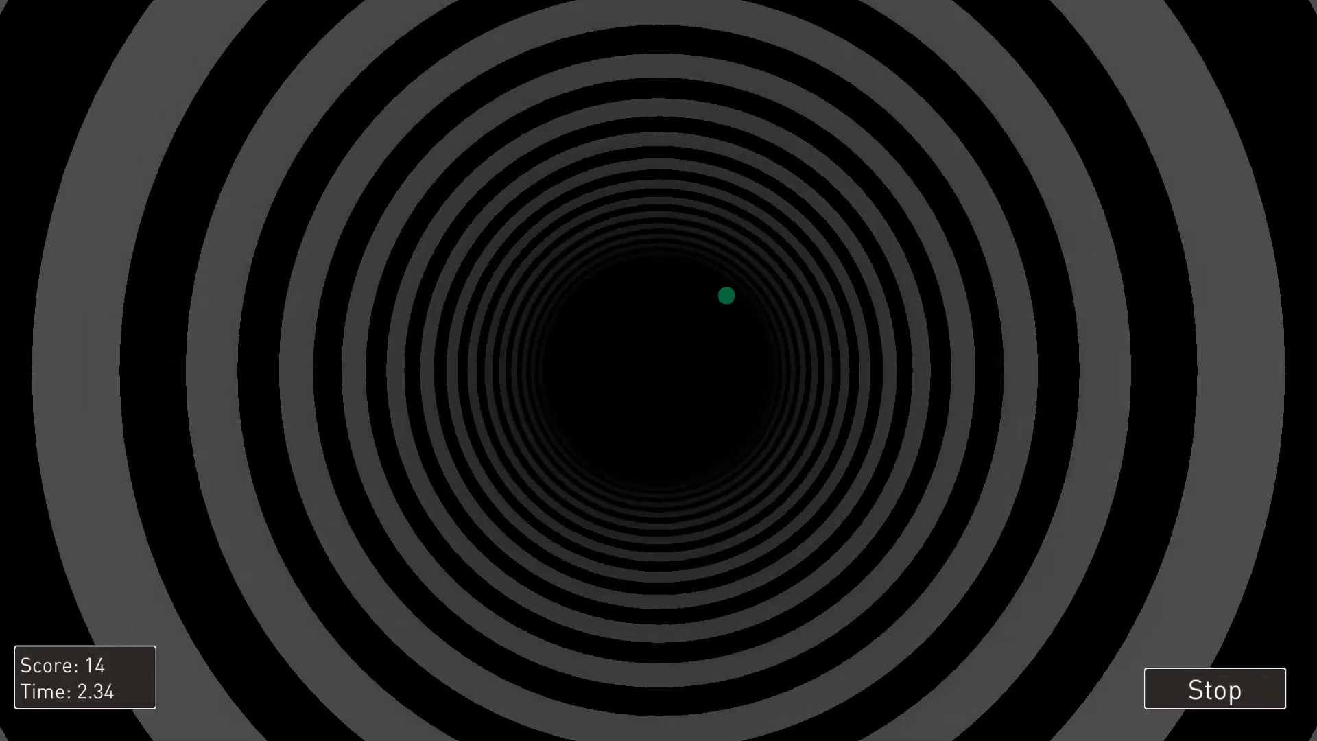
pyautogui.click(726, 294)
pyautogui.click(540, 303)
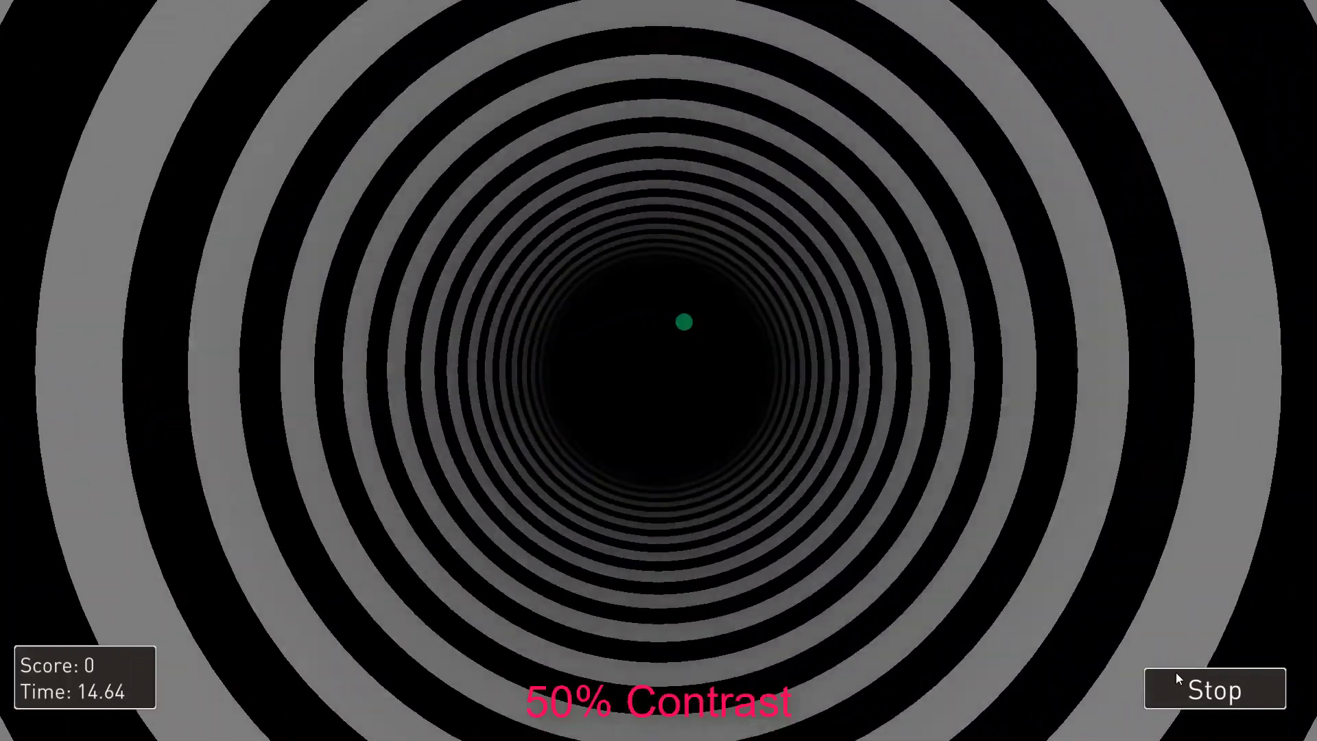
# - Keep hitting green targets until the timer expires, reaching a score of 19
pyautogui.click(685, 320)
pyautogui.click(641, 612)
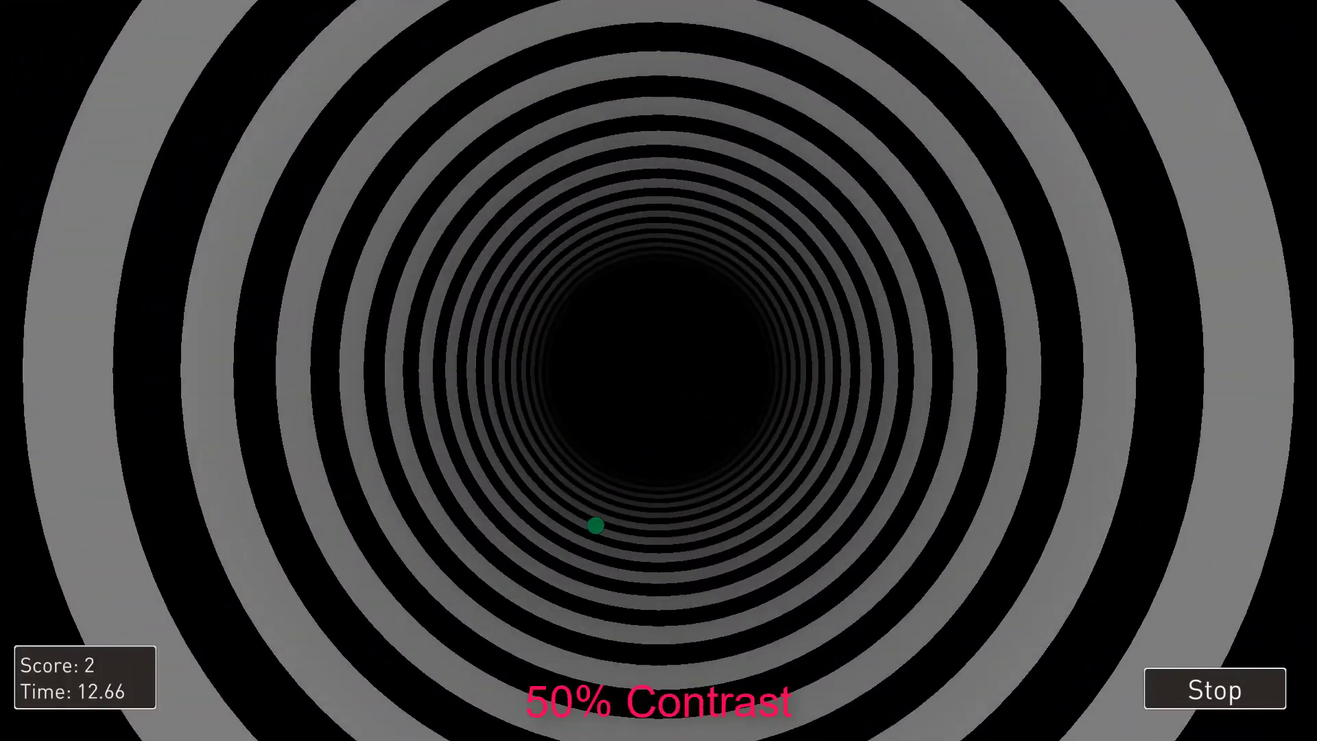
pyautogui.click(596, 524)
pyautogui.click(804, 386)
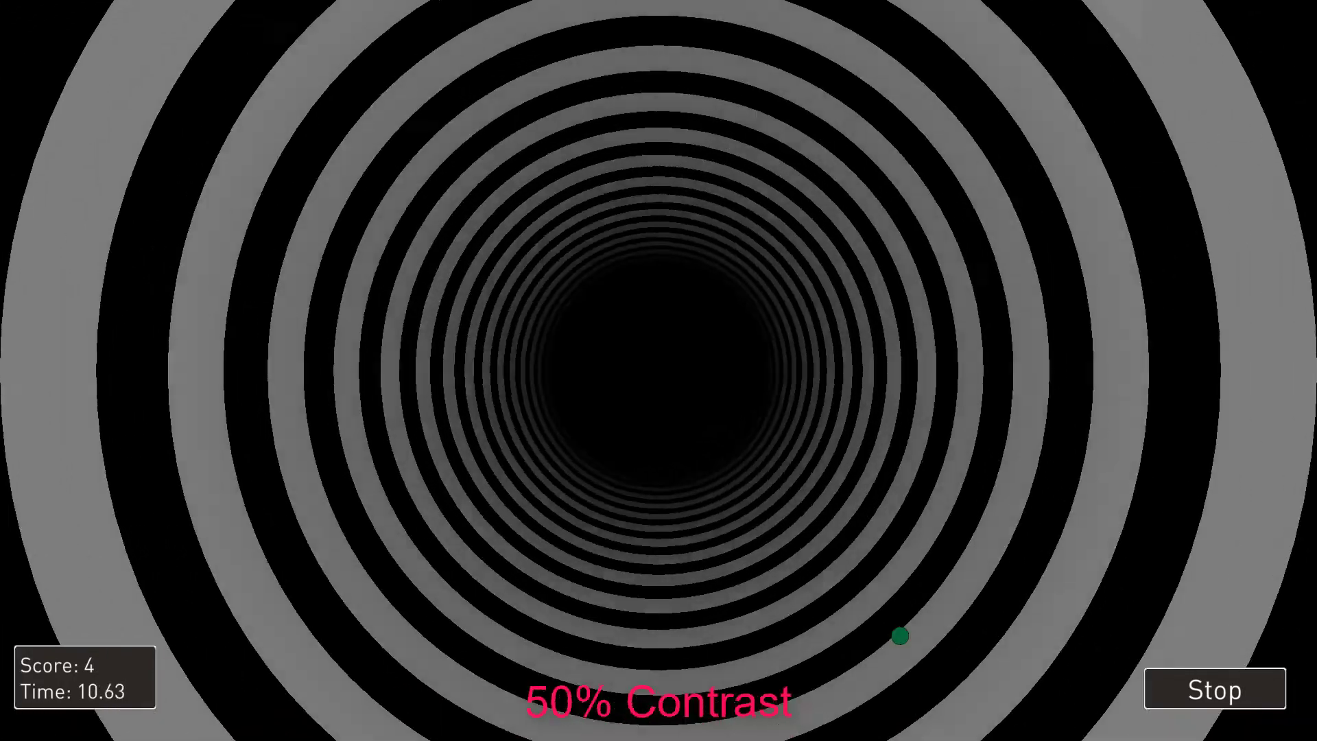
pyautogui.click(900, 635)
pyautogui.click(766, 451)
pyautogui.click(677, 412)
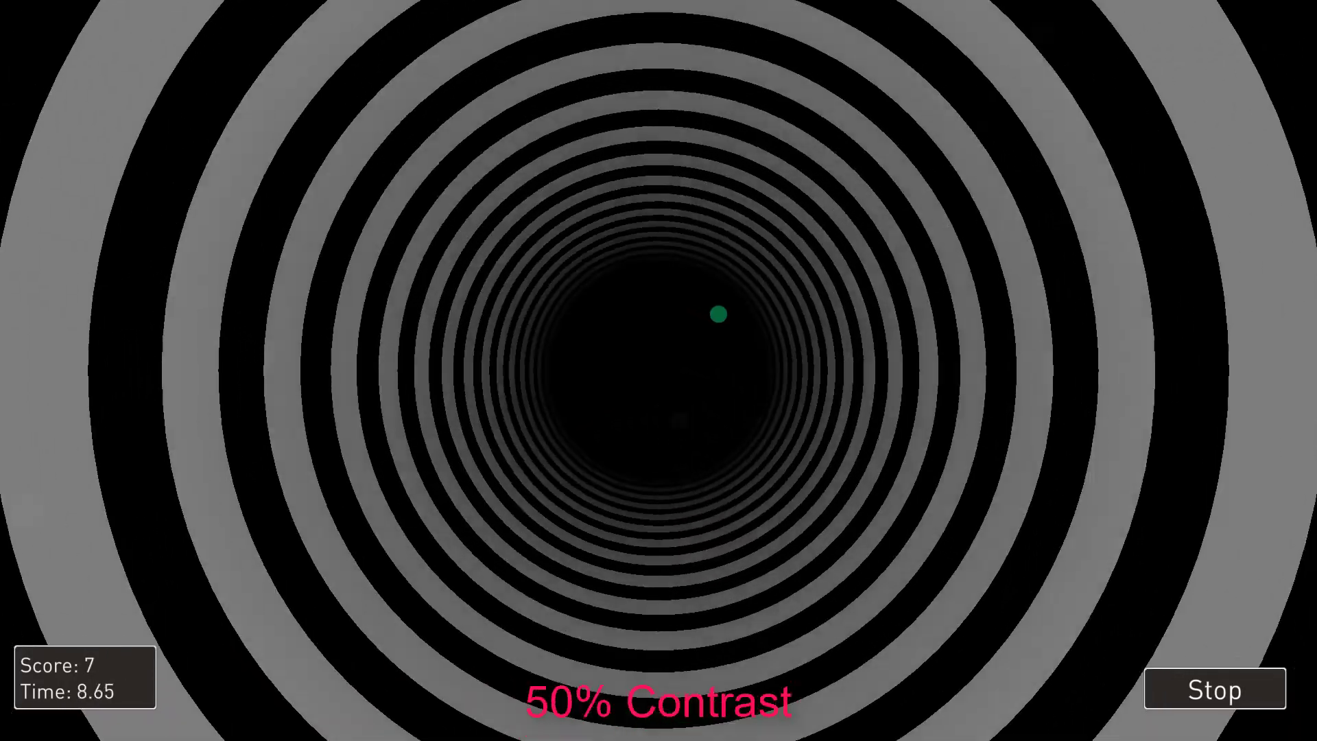
pyautogui.click(718, 311)
pyautogui.click(585, 419)
pyautogui.click(697, 332)
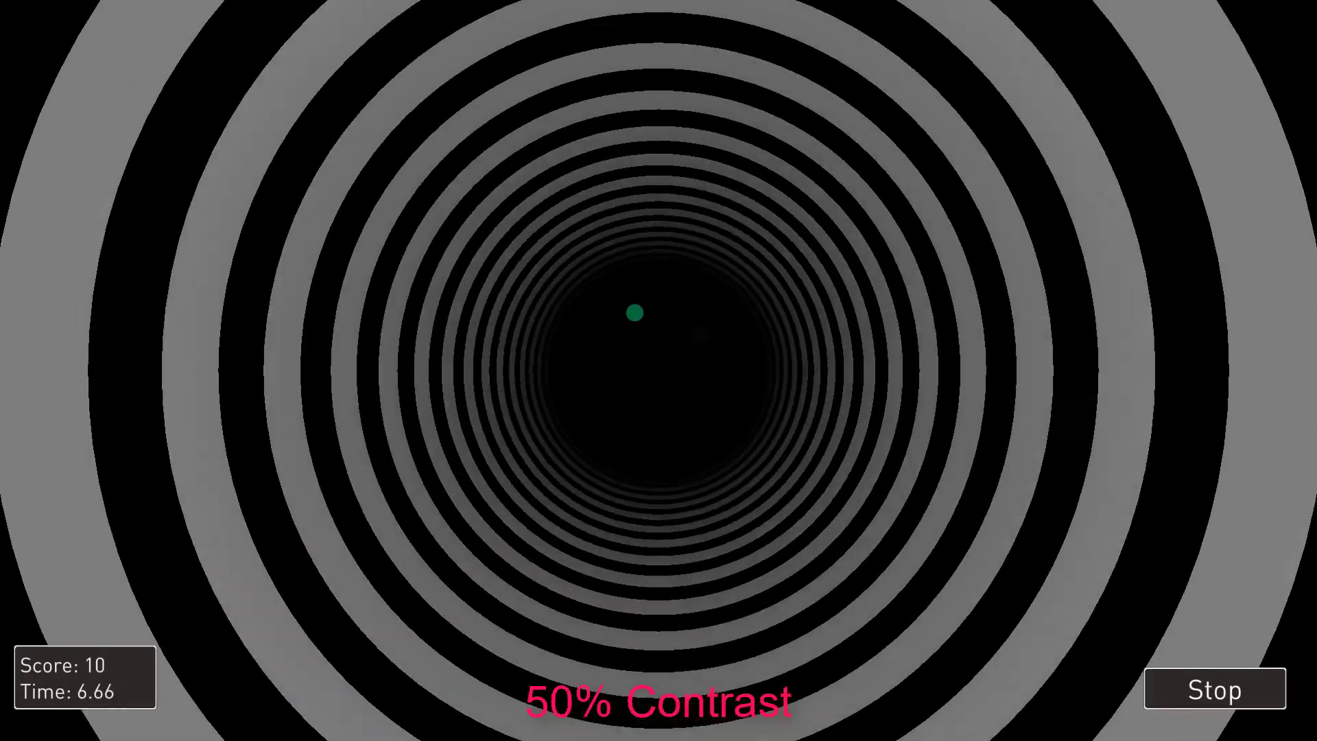
pyautogui.click(635, 311)
pyautogui.click(590, 512)
pyautogui.click(783, 301)
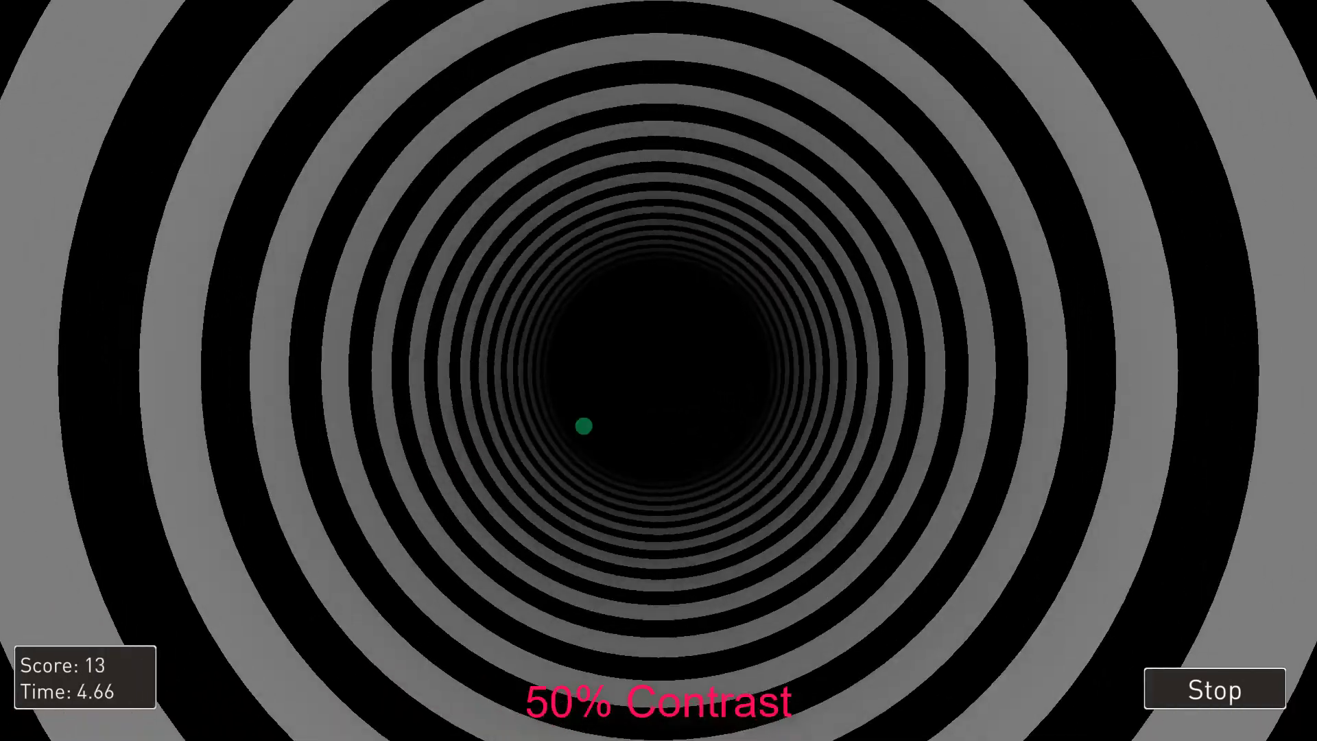
pyautogui.click(583, 426)
pyautogui.click(599, 304)
pyautogui.click(930, 450)
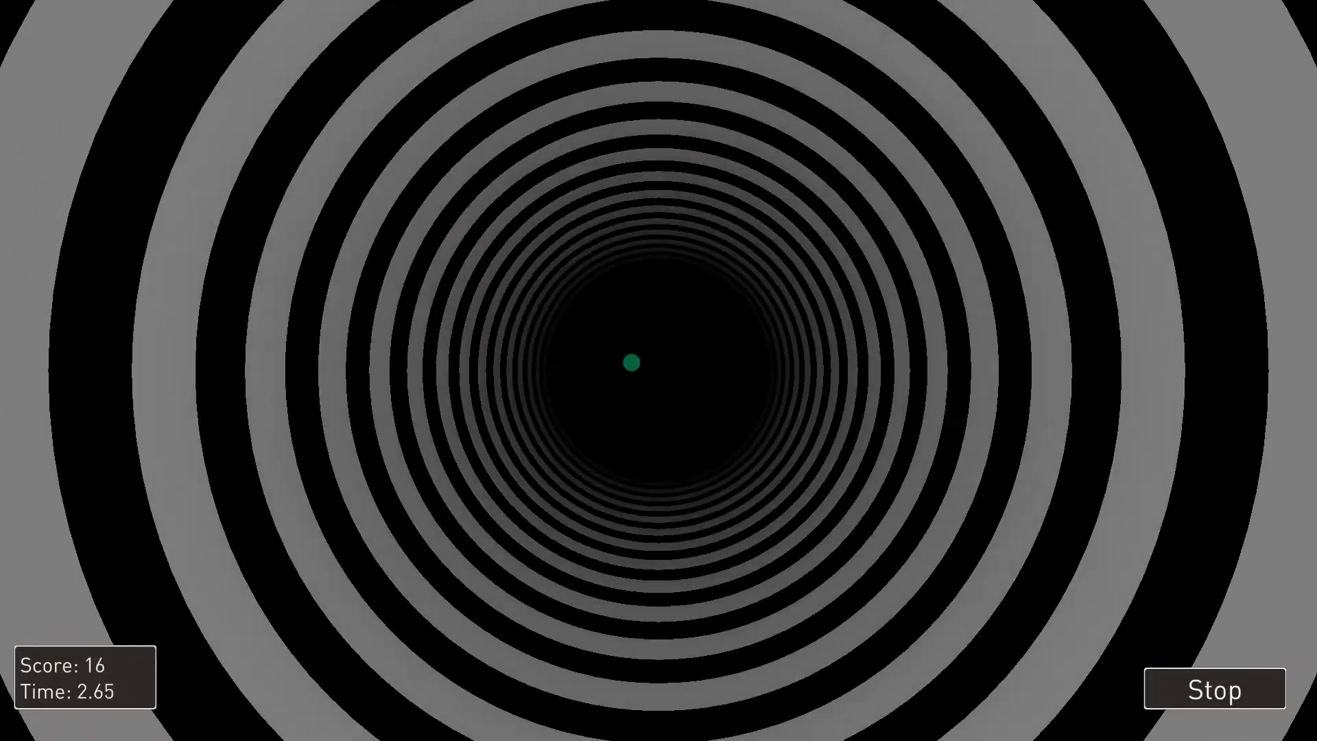
pyautogui.click(629, 361)
pyautogui.click(600, 400)
pyautogui.click(637, 335)
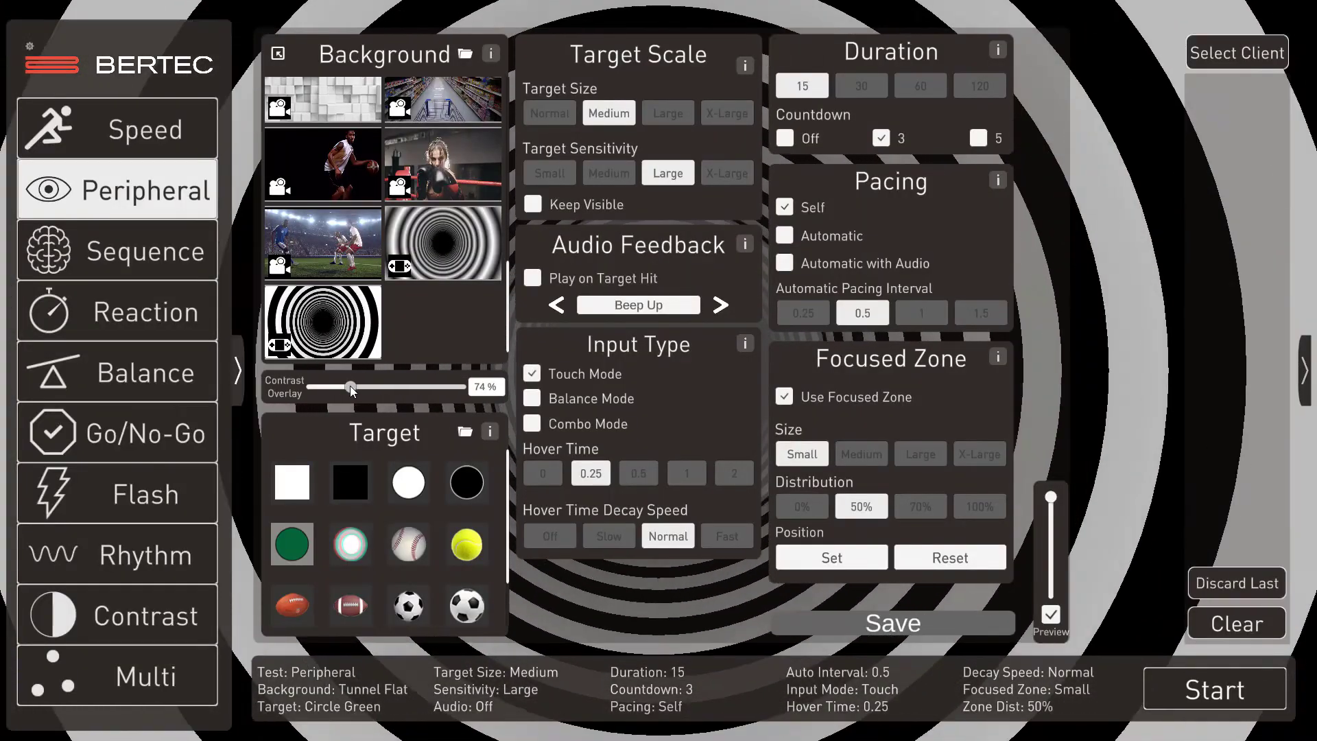
# - Set the contrast overlay to 75% and register green target hits with Space, reaching 11
pyautogui.moveTo(351, 390); pyautogui.dragTo(349, 387)
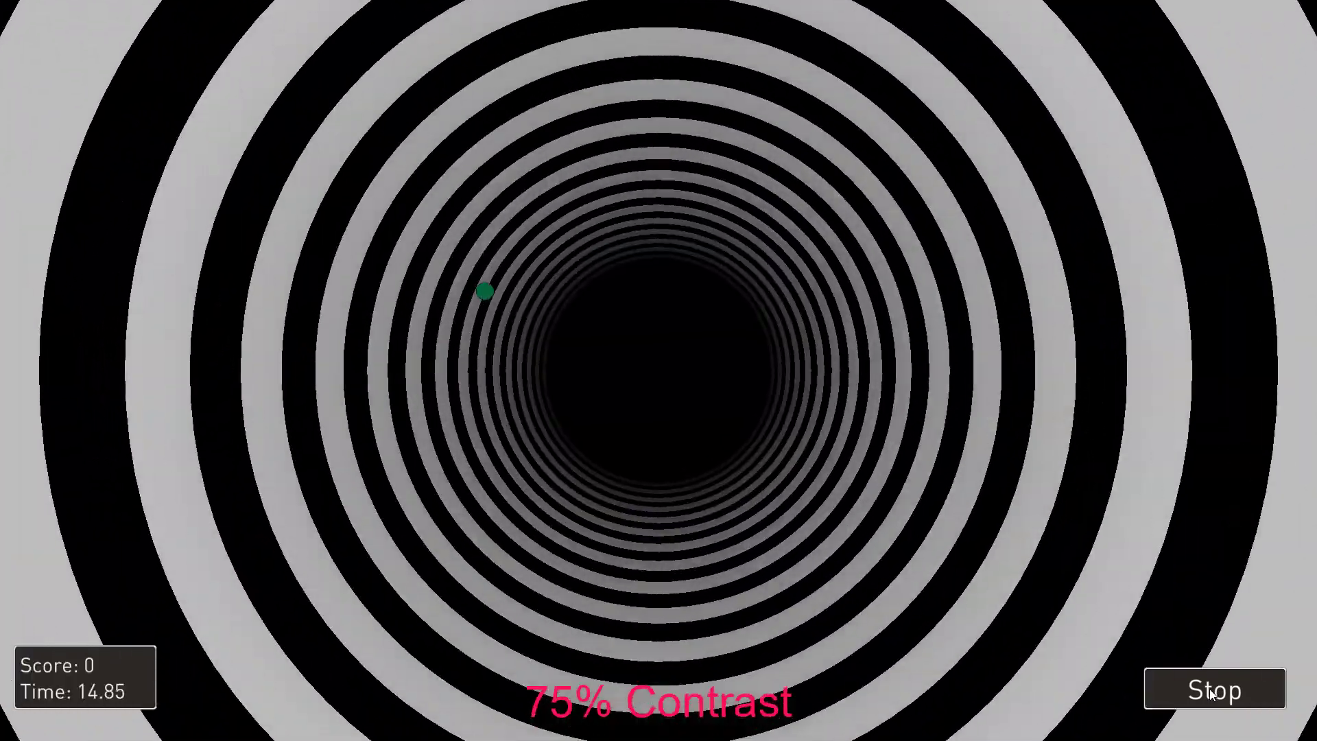
pyautogui.press('space')
pyautogui.press('space')
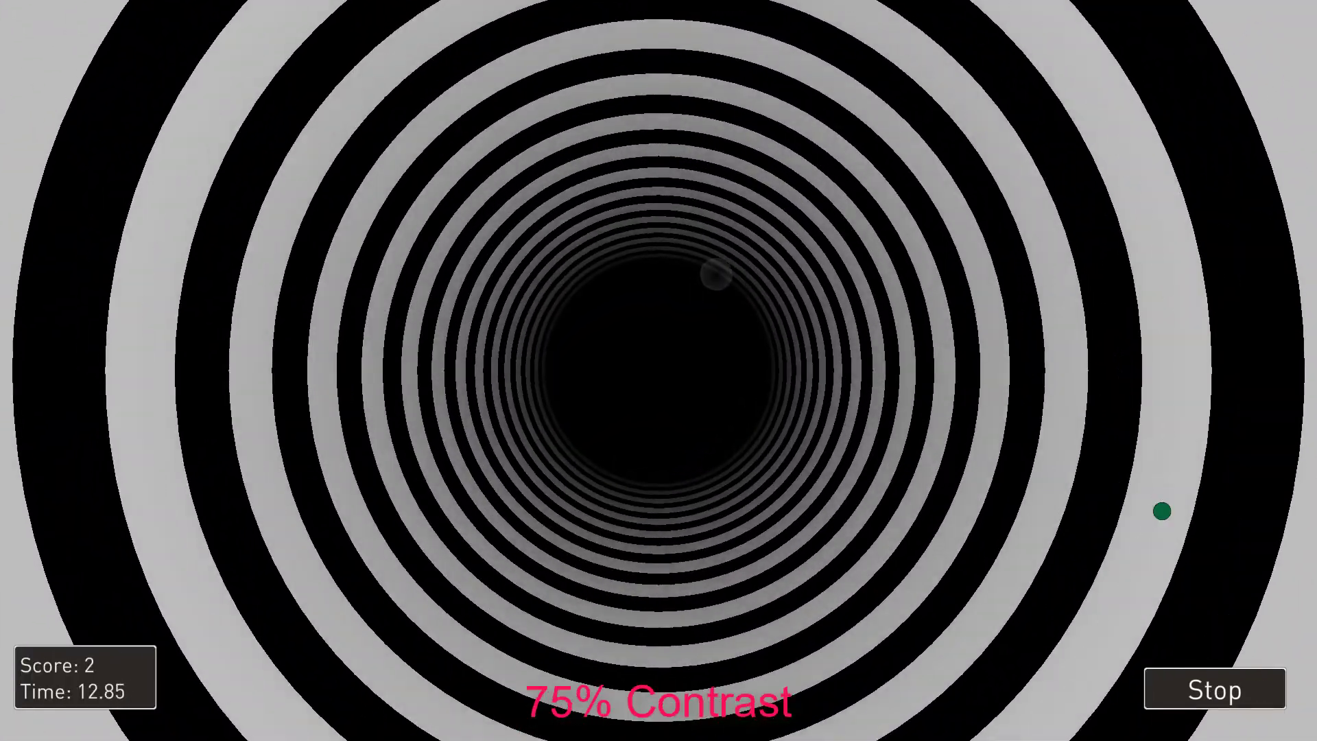
pyautogui.press('space')
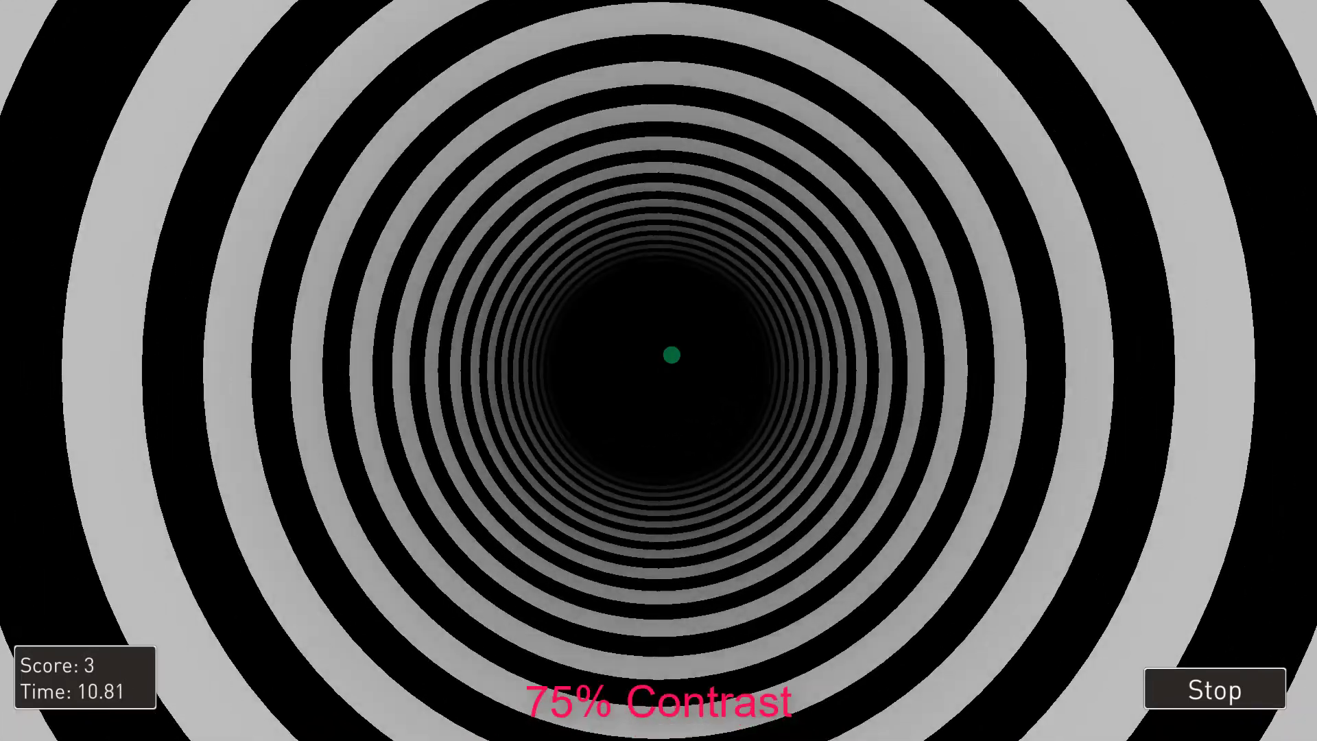
pyautogui.press('space')
pyautogui.press('space')
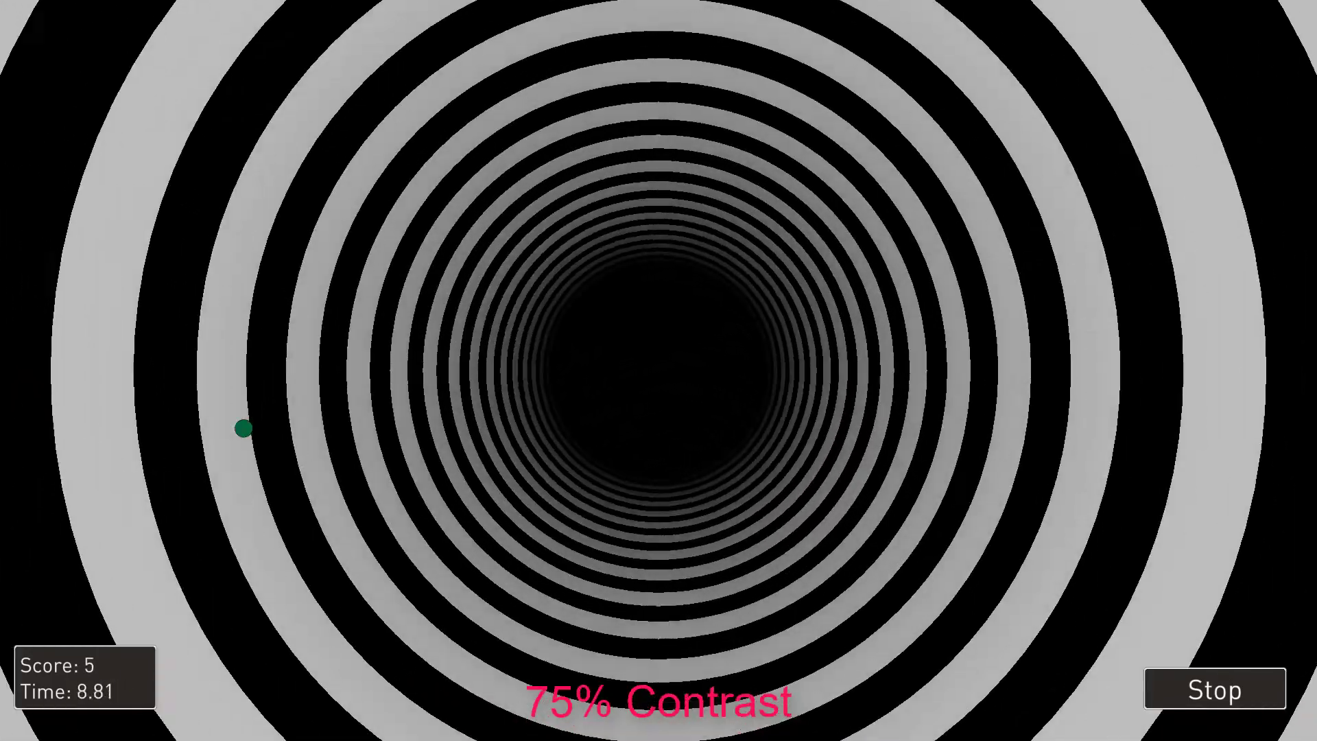
pyautogui.press('space')
pyautogui.press('space')
pyautogui.press('space')
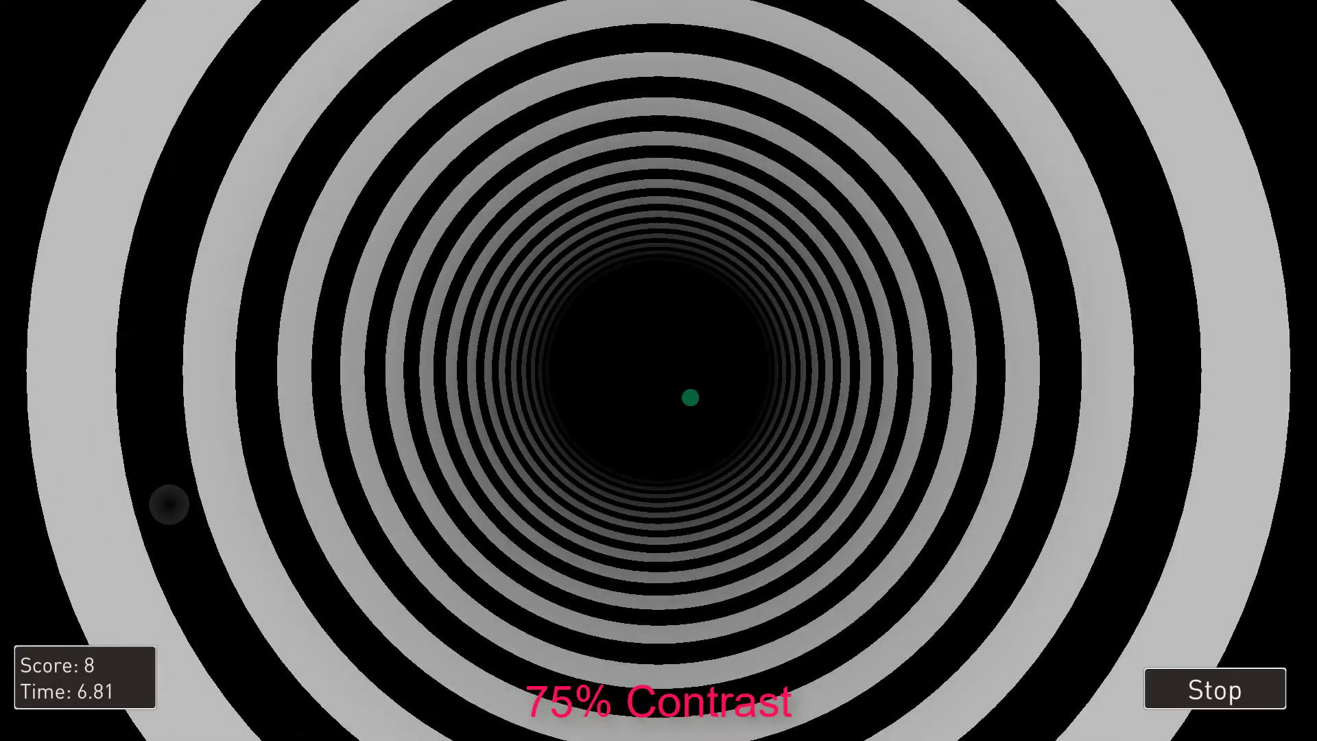
pyautogui.press('space')
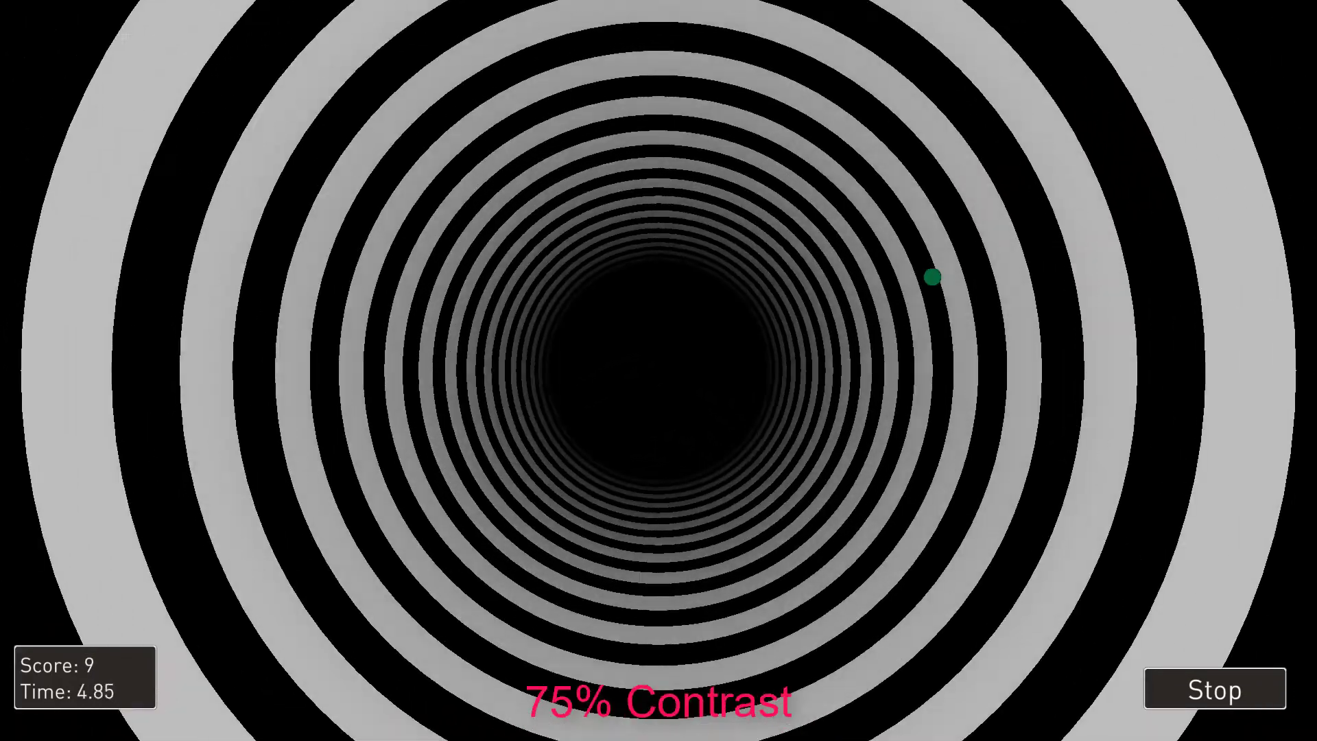
pyautogui.press('space')
pyautogui.press('space')
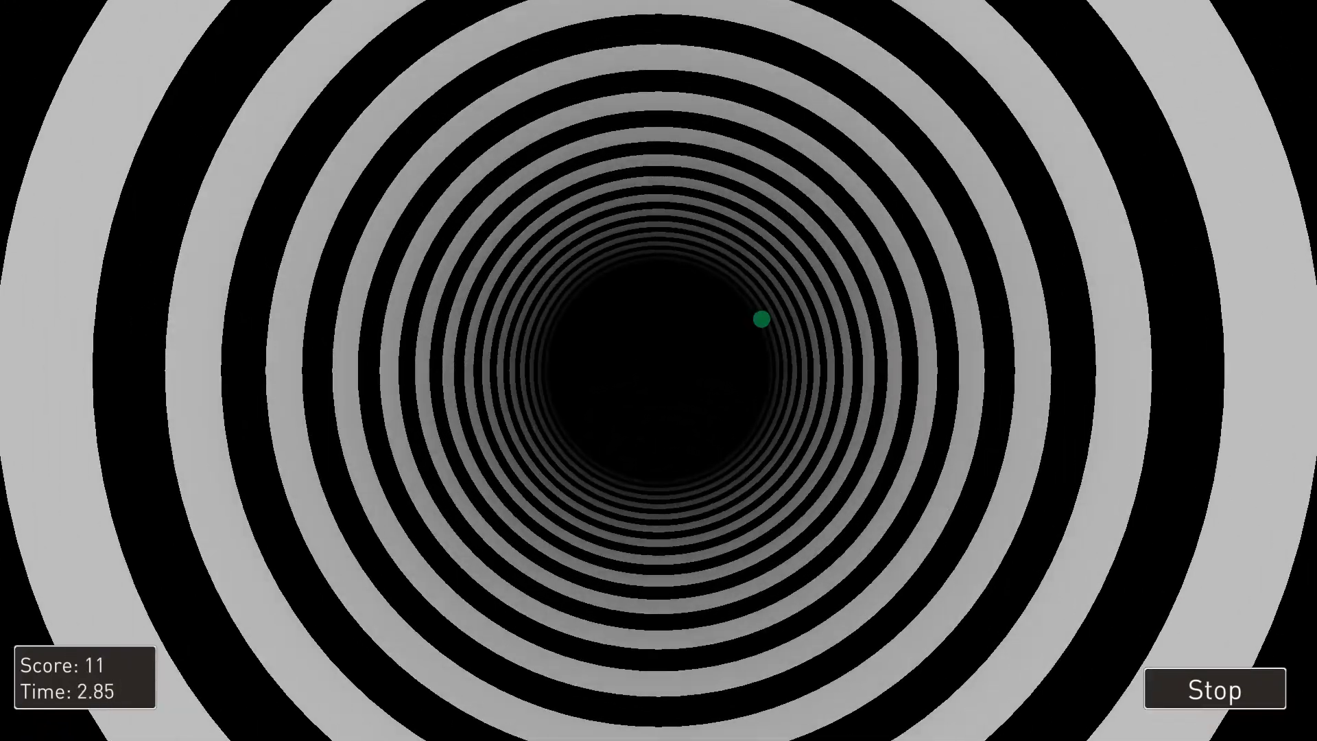
pyautogui.press('space')
pyautogui.press('space')
pyautogui.press('space')
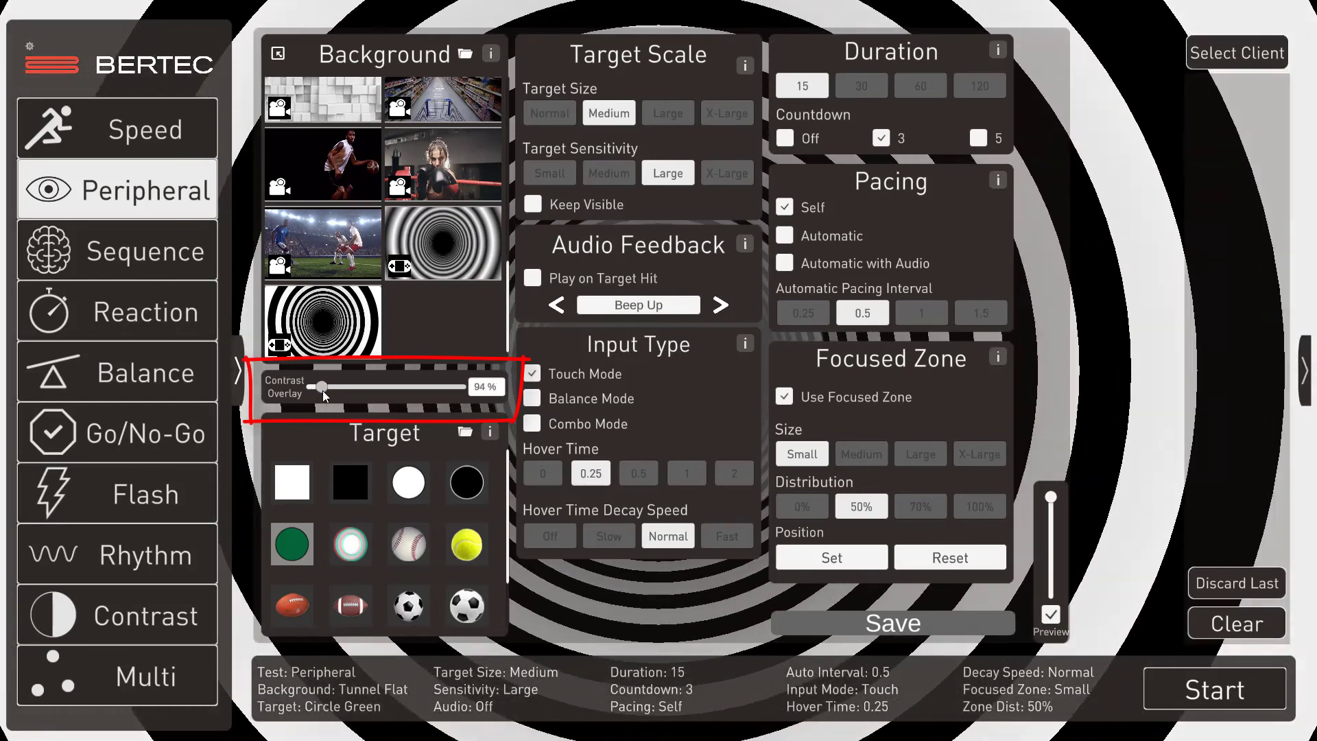
# - Move the Contrast Overlay slider toward 100%
pyautogui.moveTo(311, 388)
pyautogui.mouseDown()
pyautogui.moveTo(389, 388)
pyautogui.moveTo(452, 411)
pyautogui.moveTo(302, 394)
pyautogui.mouseUp()
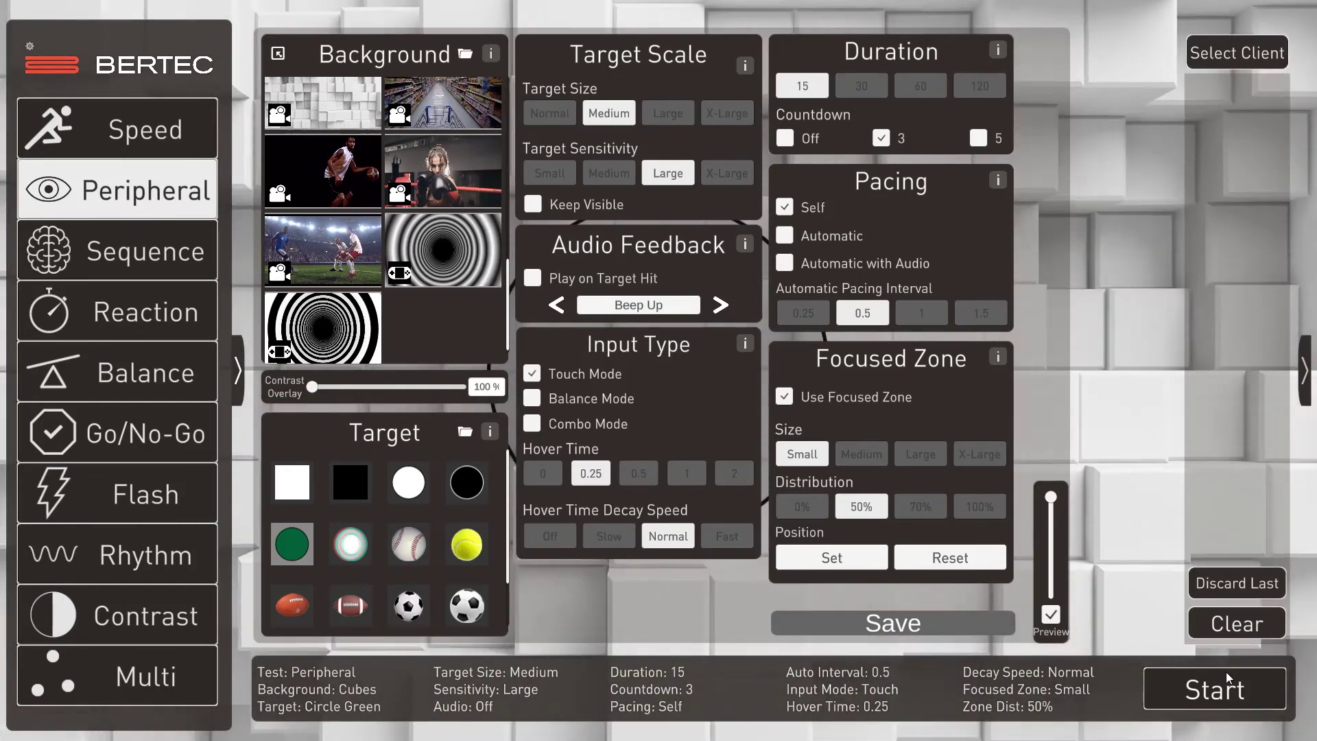
# - Start the Cubes-background peripheral round and hit the green target dots until the score reaches 10
pyautogui.click(1224, 688)
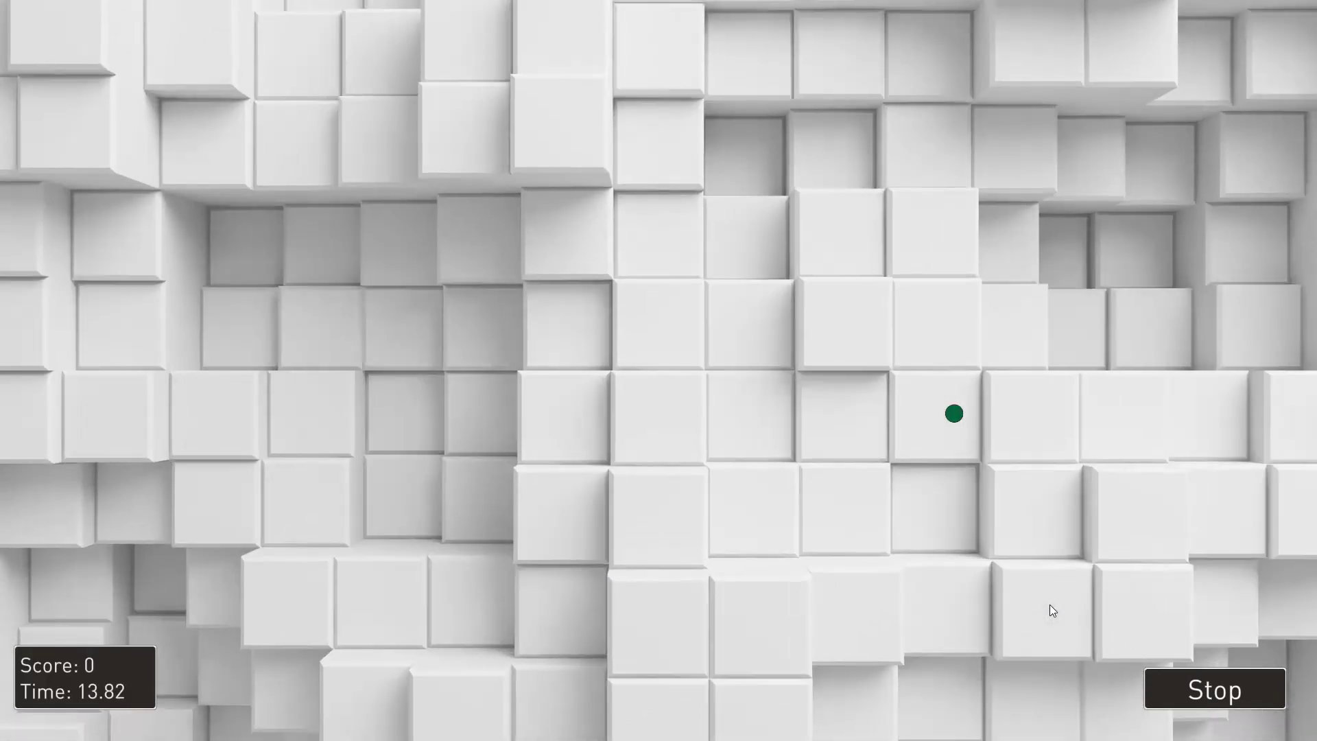
pyautogui.click(954, 413)
pyautogui.click(679, 323)
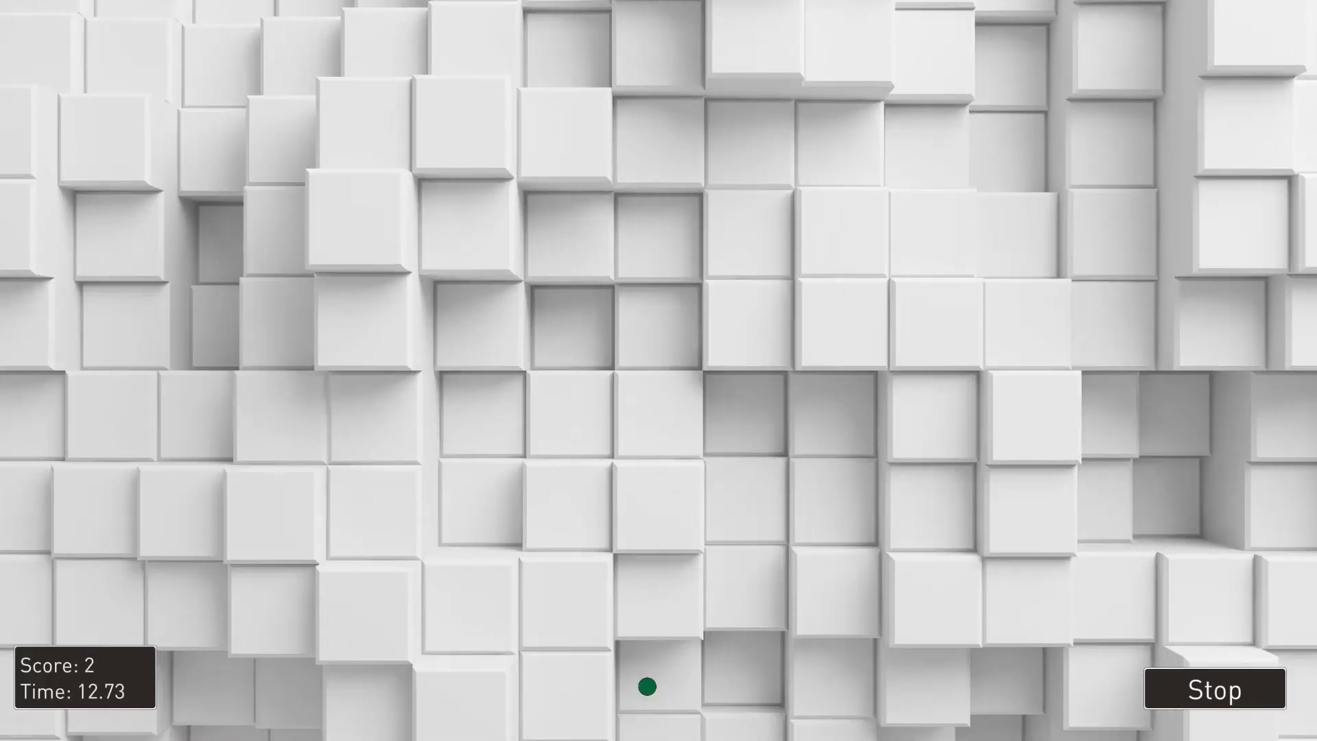
pyautogui.click(647, 686)
pyautogui.click(1049, 377)
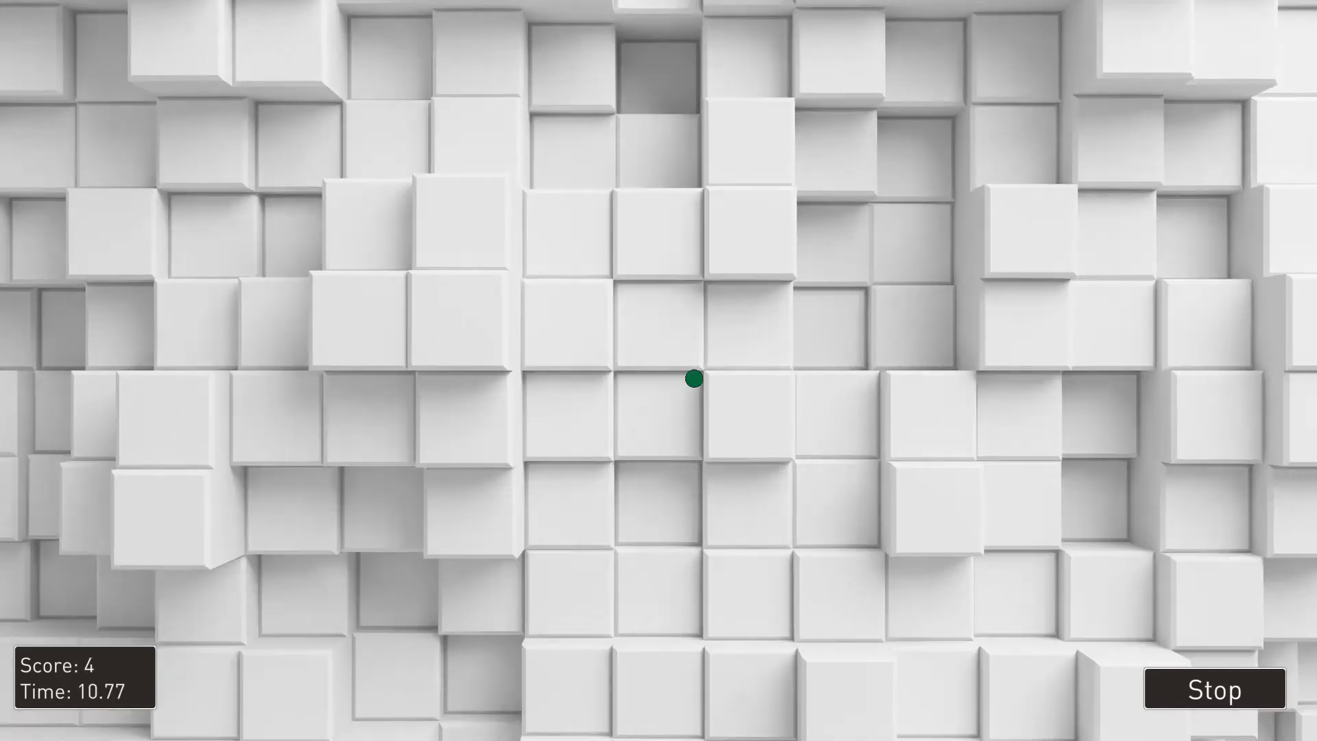
pyautogui.click(694, 376)
pyautogui.click(618, 432)
pyautogui.click(550, 384)
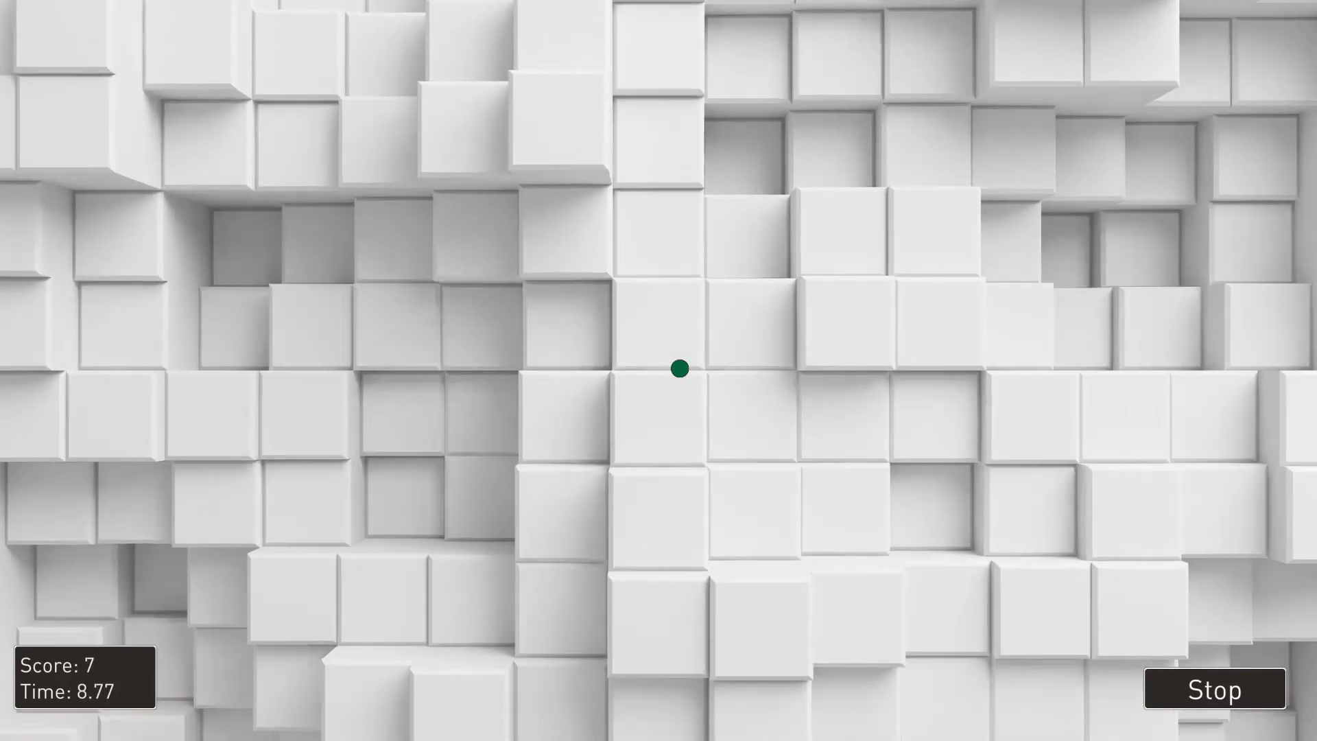
pyautogui.click(679, 368)
pyautogui.click(967, 343)
pyautogui.click(867, 480)
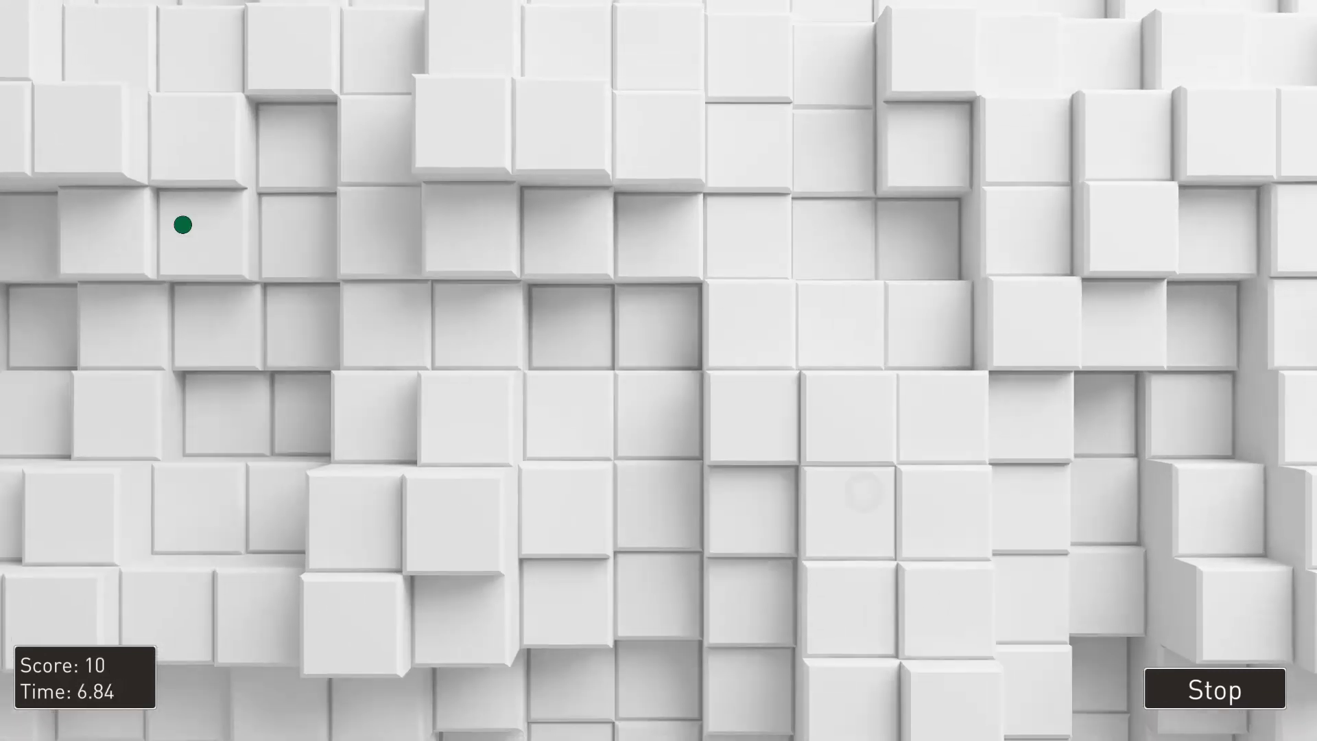
# - Hit eight more green targets on the darkened cubes background, raising the score to 13
pyautogui.click(643, 350)
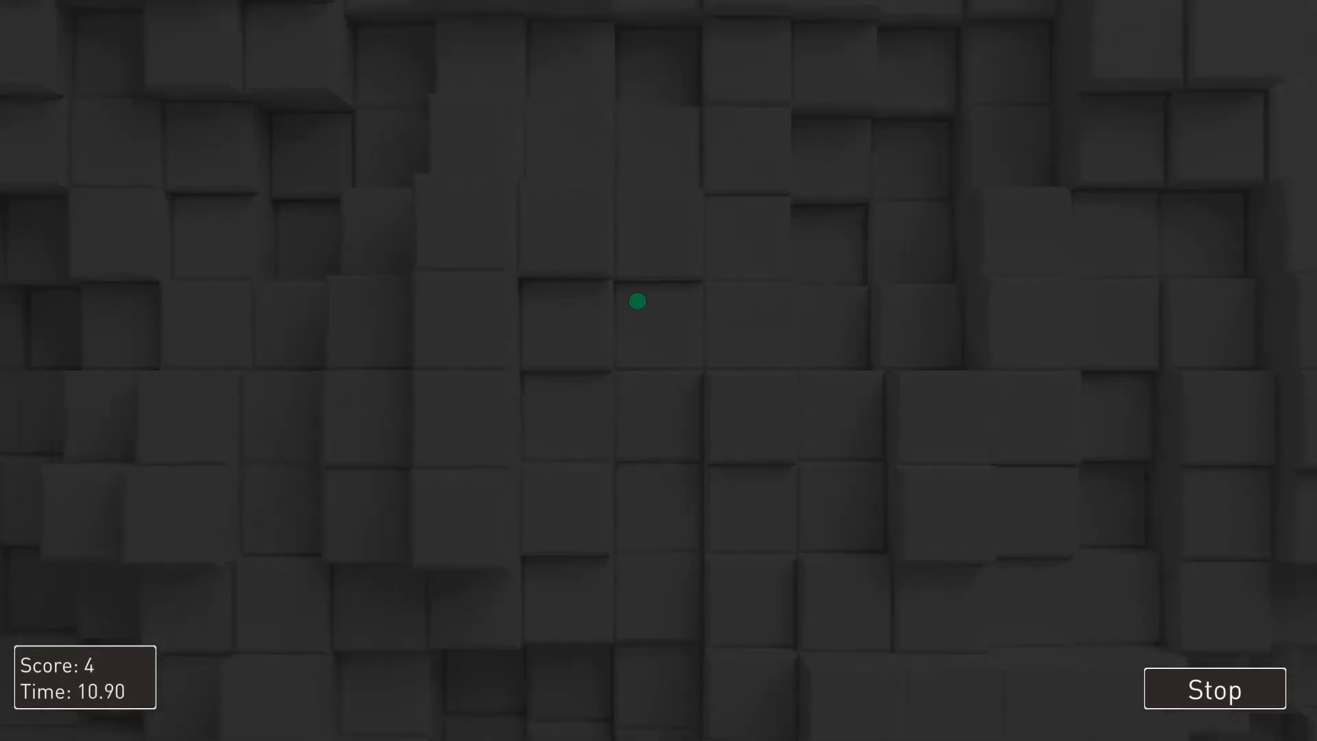
pyautogui.click(852, 514)
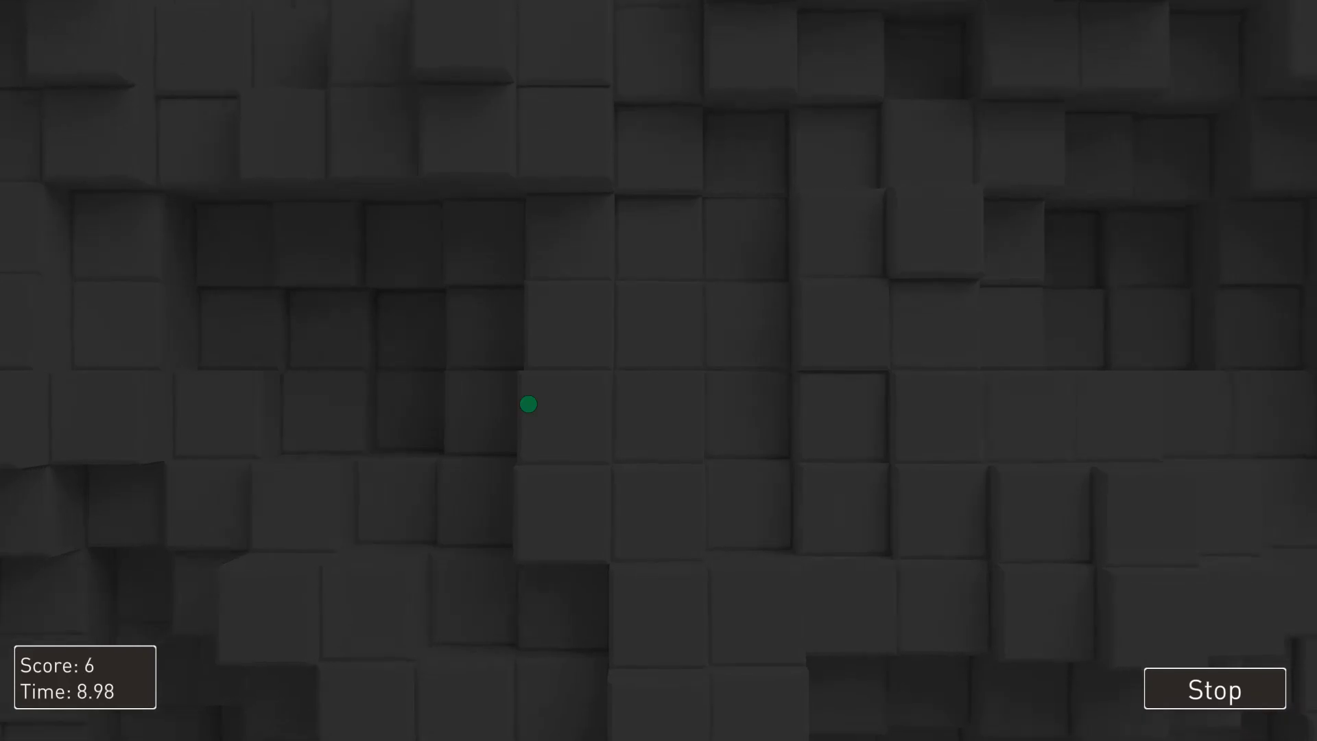
pyautogui.click(570, 315)
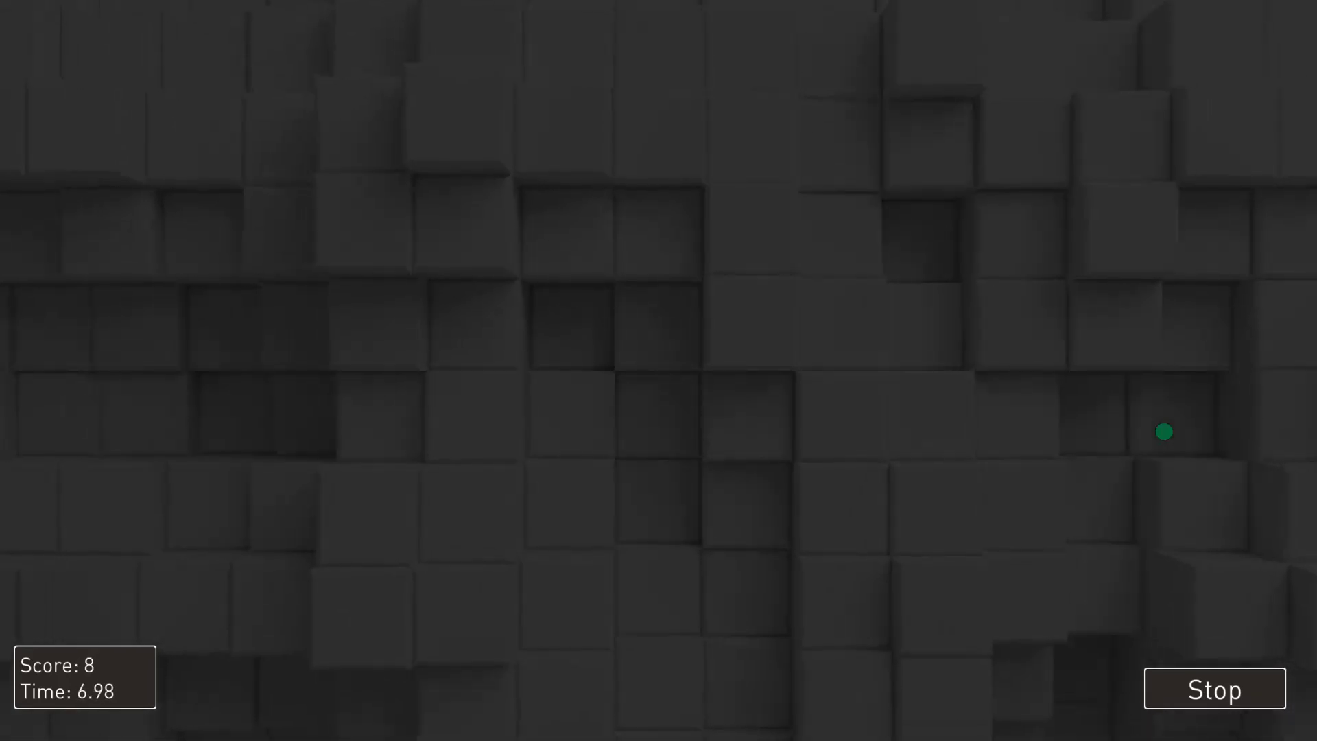
pyautogui.click(1164, 431)
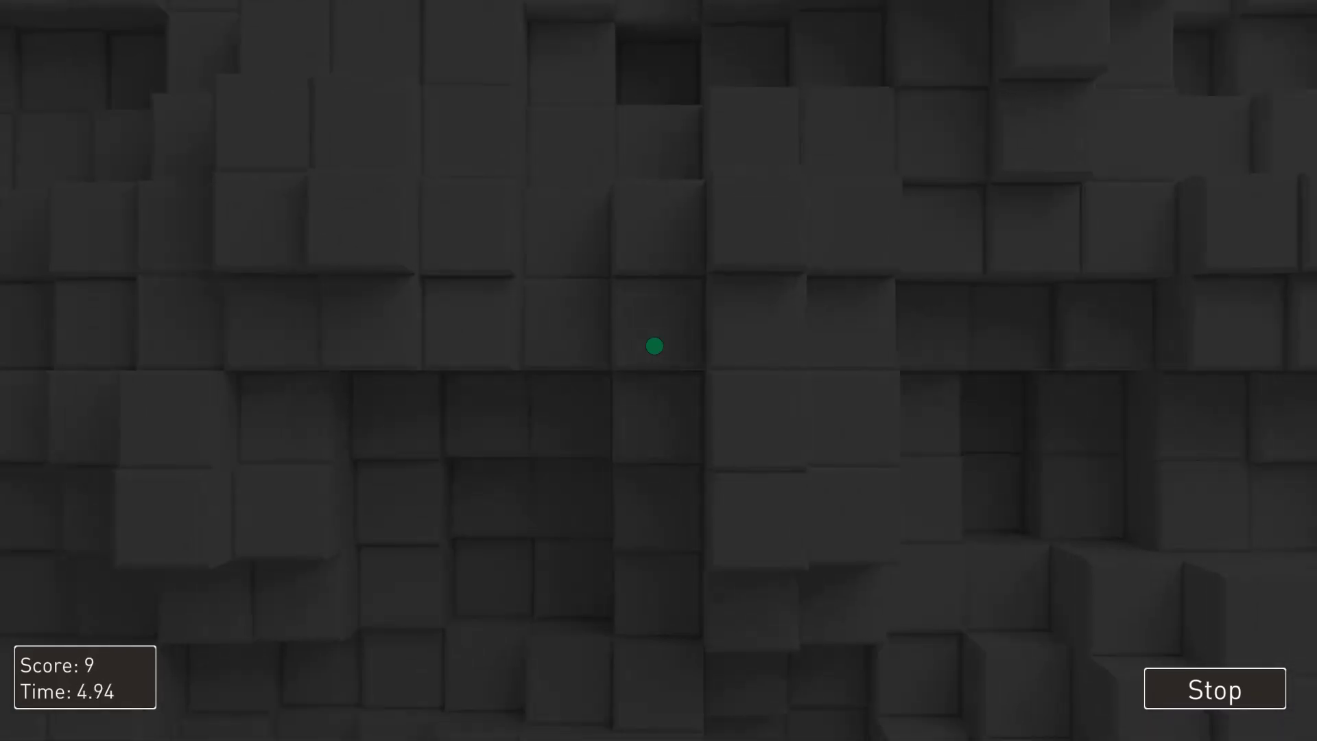
pyautogui.click(654, 346)
pyautogui.click(405, 644)
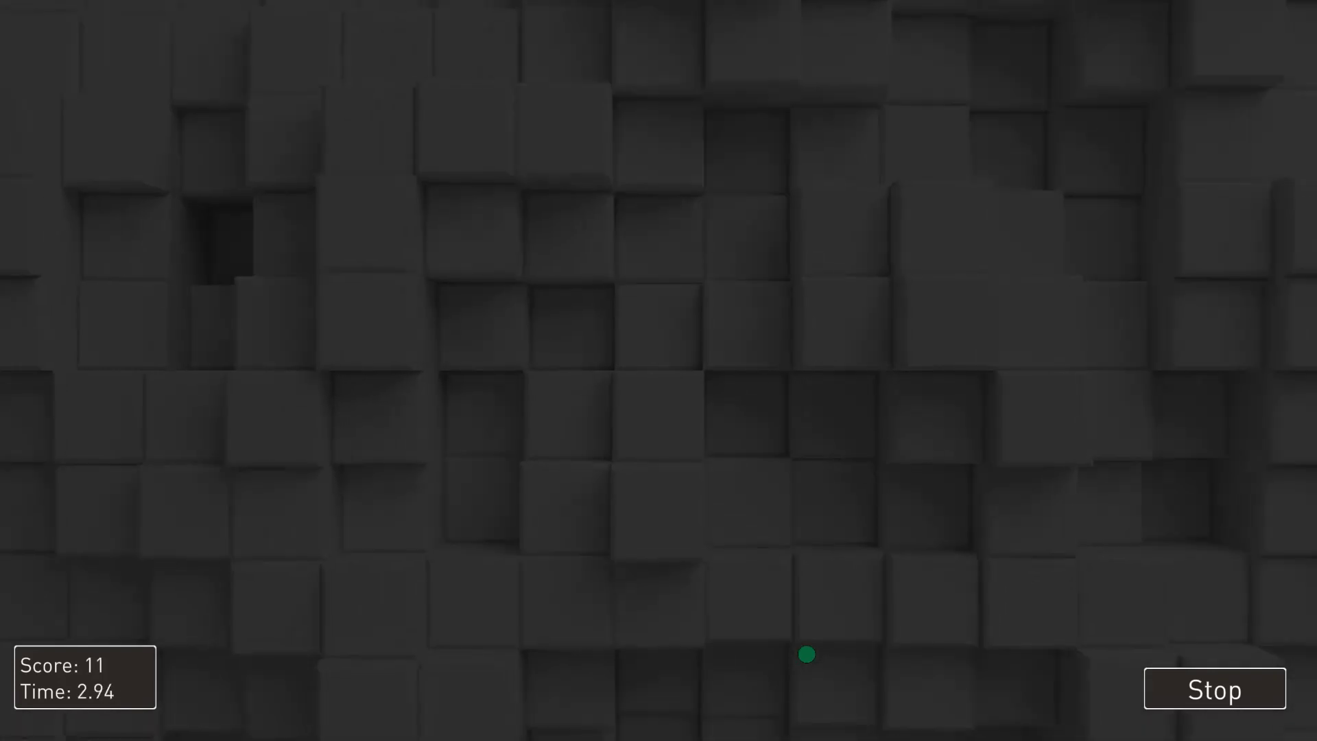
pyautogui.click(807, 655)
pyautogui.click(694, 373)
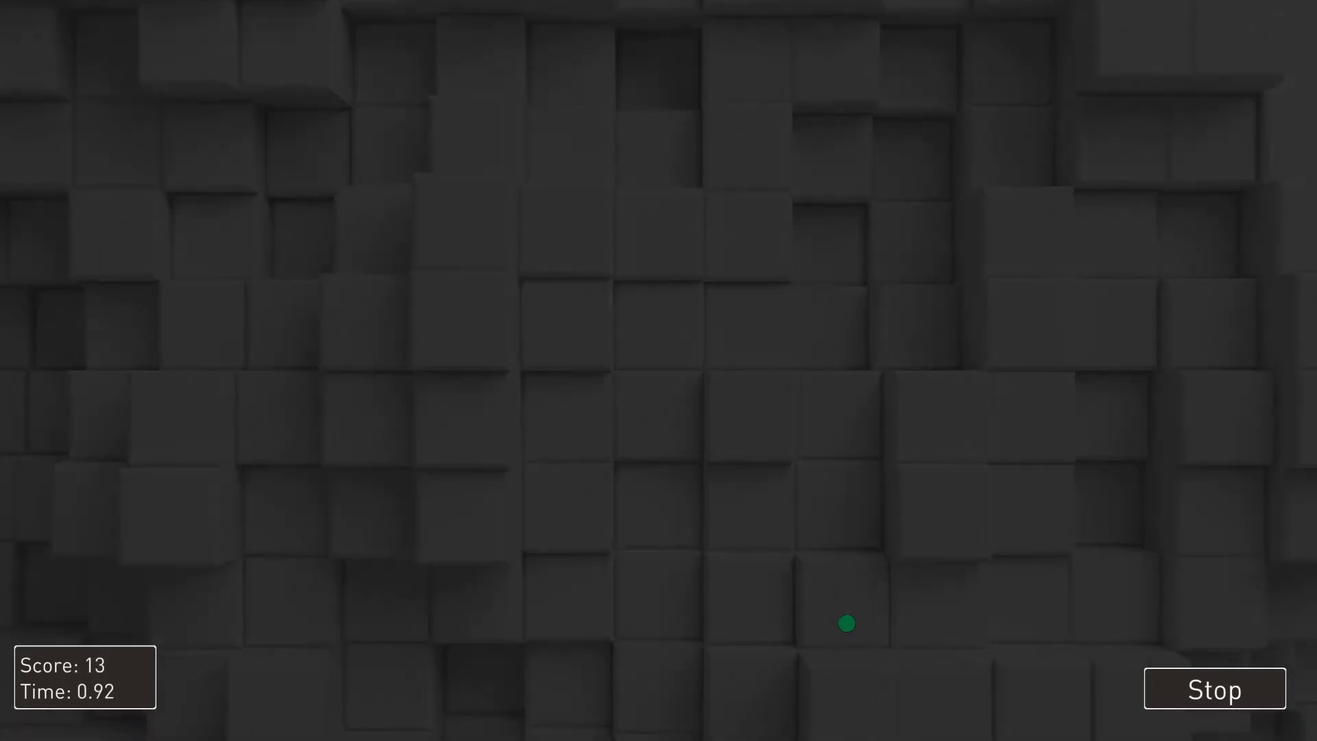